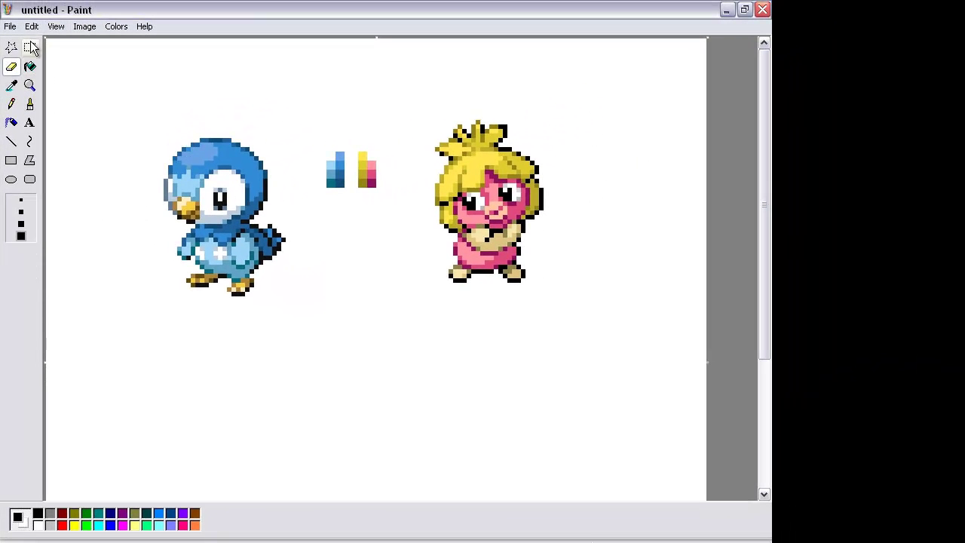
# Duplicate the blonde pink character sprite and place the copy below the original.
pyautogui.click(30, 48)
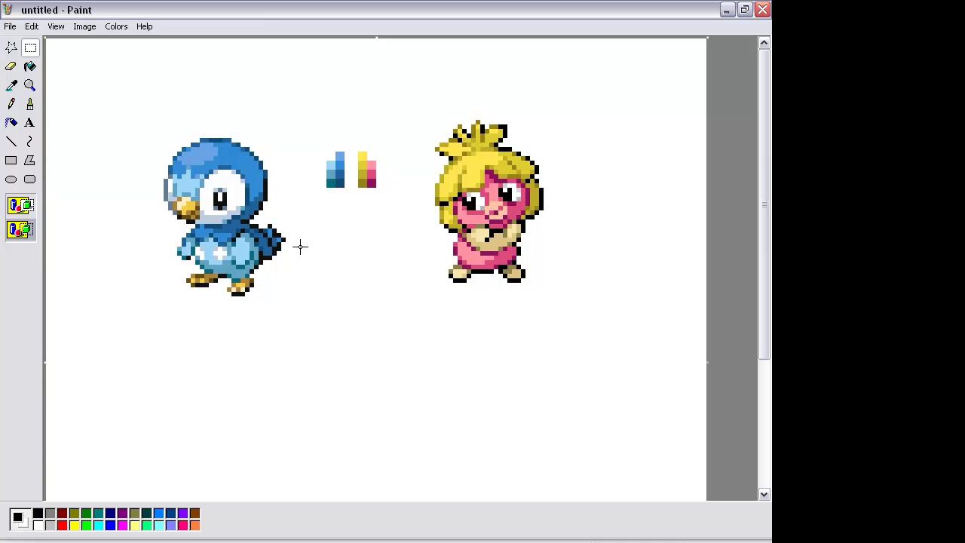
pyautogui.moveTo(410, 101); pyautogui.dragTo(568, 297)
pyautogui.rightClick(506, 234)
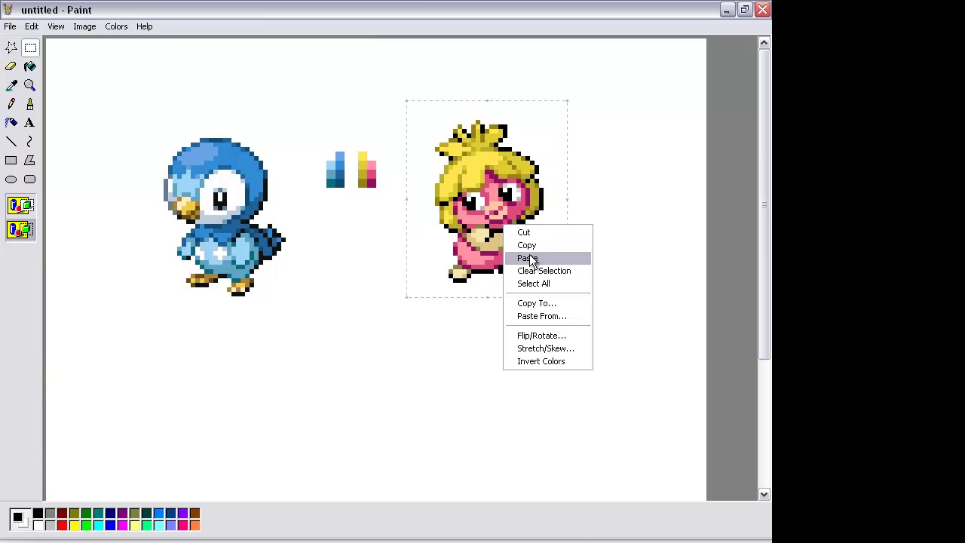
pyautogui.click(530, 246)
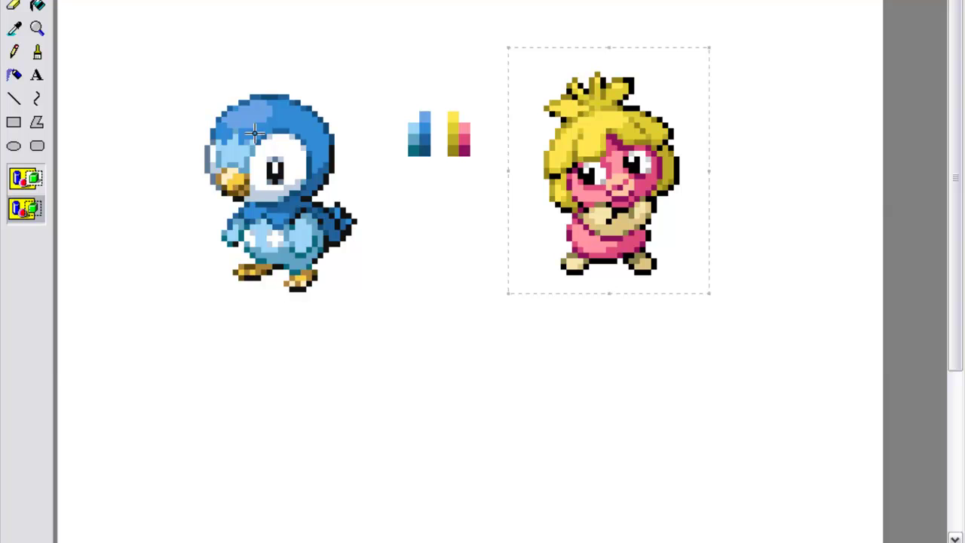
pyautogui.rightClick(369, 194)
pyautogui.click(399, 233)
pyautogui.moveTo(175, 120); pyautogui.dragTo(680, 419)
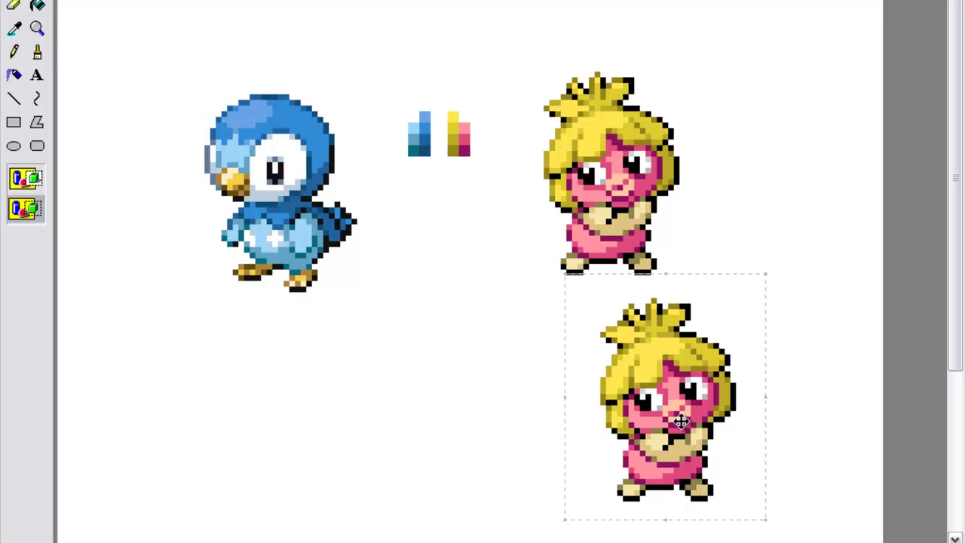
# Erase the face, arms, body and feet from the lower blonde sprite, keeping only the yellow hair.
pyautogui.click(17, 6)
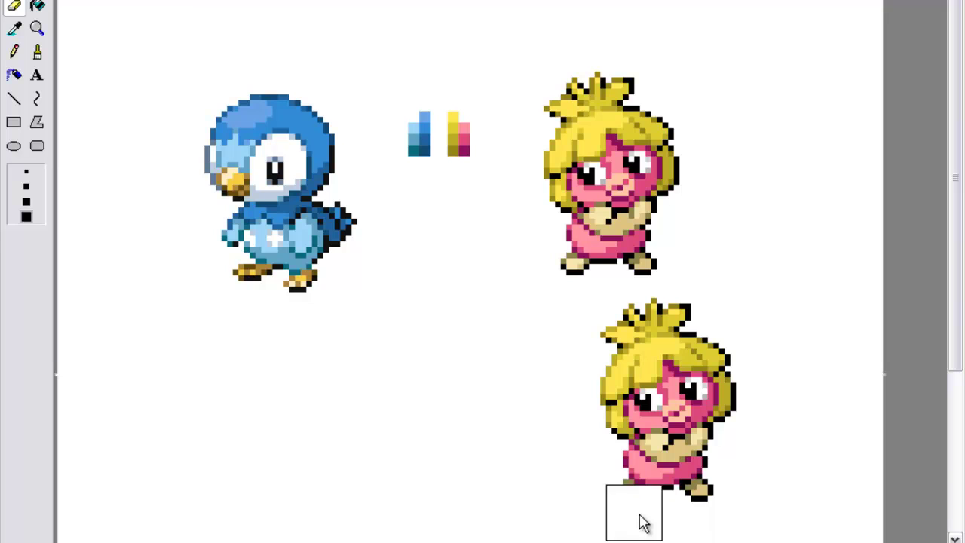
pyautogui.moveTo(649, 495)
pyautogui.mouseDown()
pyautogui.moveTo(691, 482)
pyautogui.moveTo(679, 473)
pyautogui.moveTo(677, 420)
pyautogui.mouseUp()
pyautogui.click(14, 52)
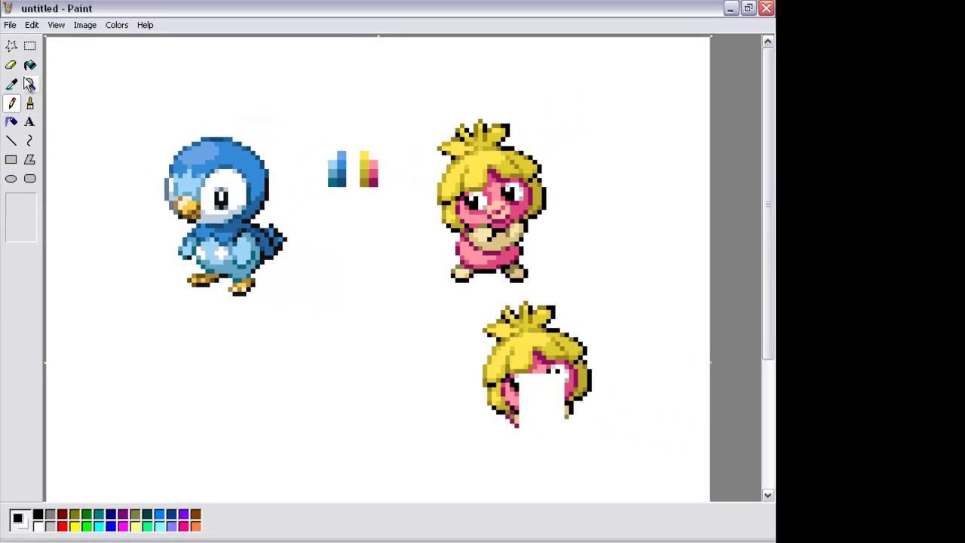
pyautogui.click(11, 65)
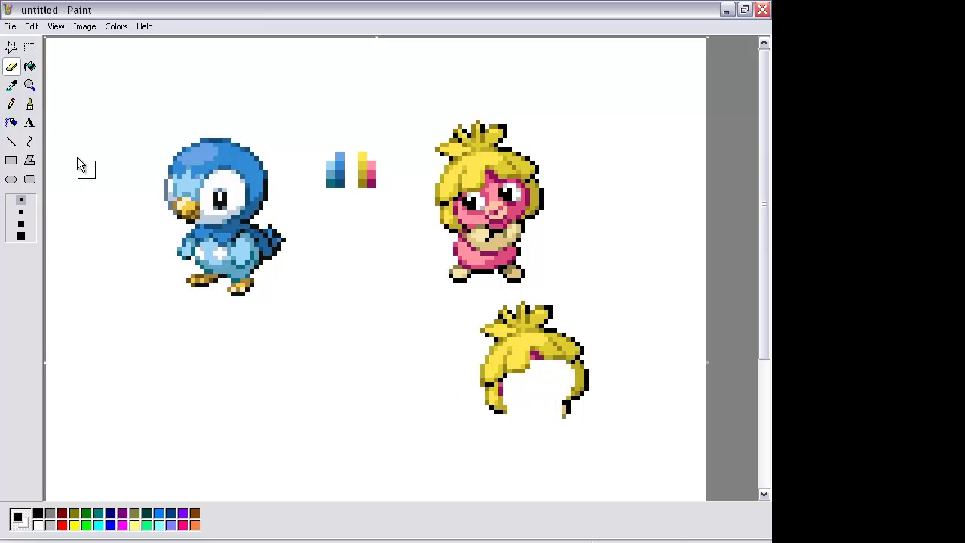
pyautogui.click(12, 104)
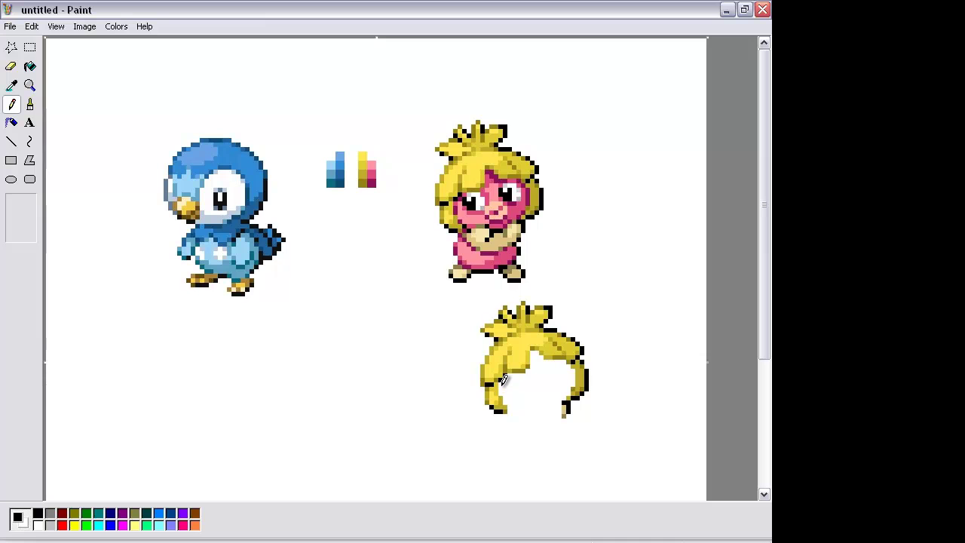
# Duplicate the blue penguin sprite and place the copy below the original.
pyautogui.click(30, 49)
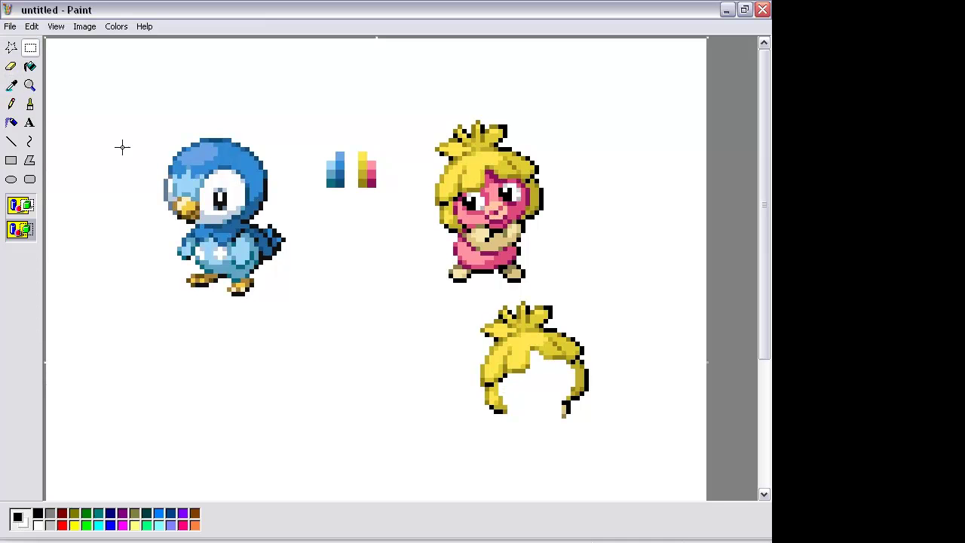
pyautogui.moveTo(136, 100); pyautogui.dragTo(305, 316)
pyautogui.rightClick(269, 257)
pyautogui.click(311, 281)
pyautogui.rightClick(310, 280)
pyautogui.click(333, 313)
pyautogui.moveTo(146, 159); pyautogui.dragTo(263, 399)
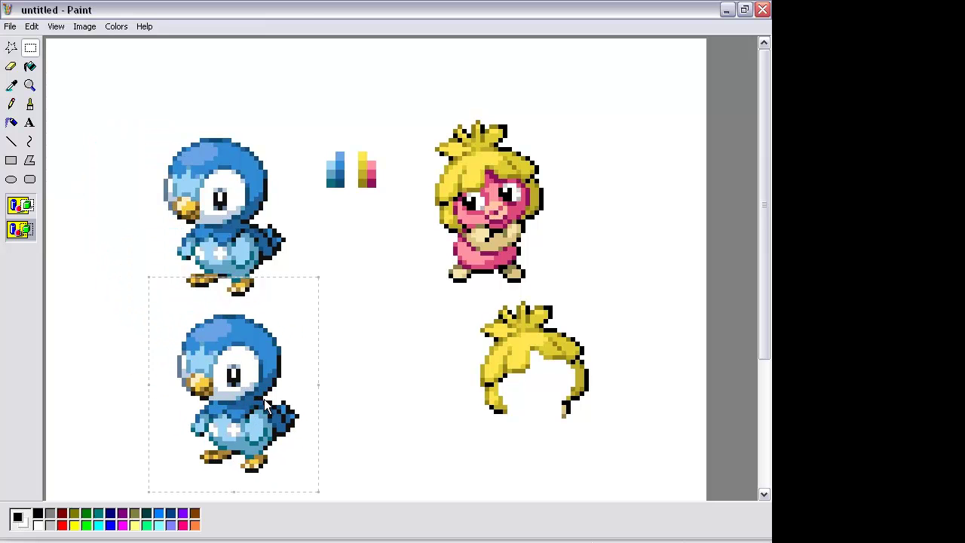
# Move the isolated yellow hair closer to the penguin copy and flip it horizontally.
pyautogui.moveTo(764, 347); pyautogui.dragTo(759, 375)
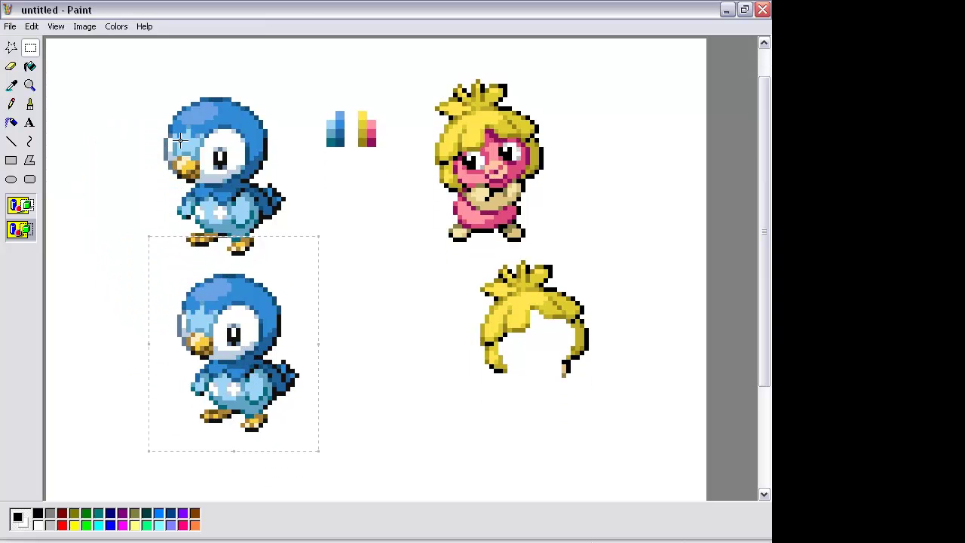
pyautogui.moveTo(611, 394); pyautogui.dragTo(465, 255)
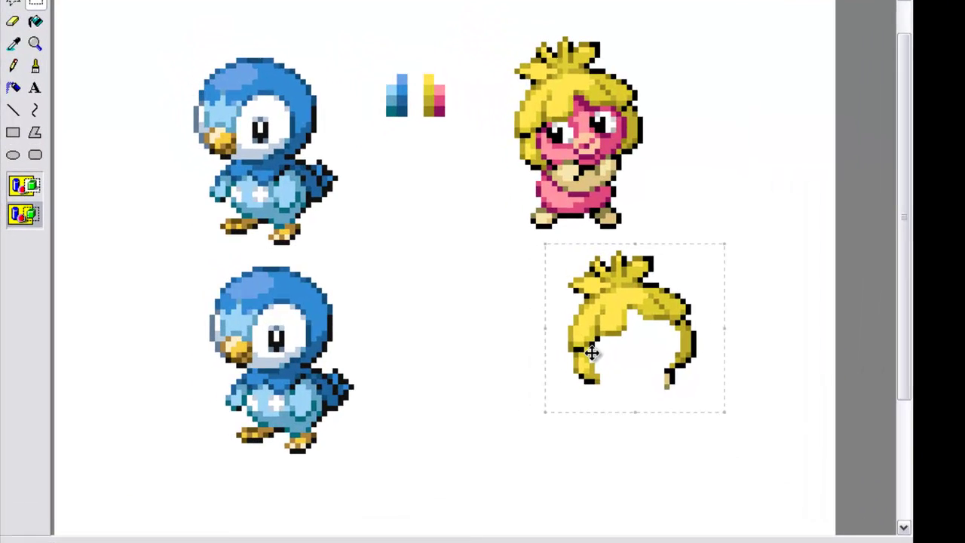
pyautogui.moveTo(612, 368); pyautogui.dragTo(541, 391)
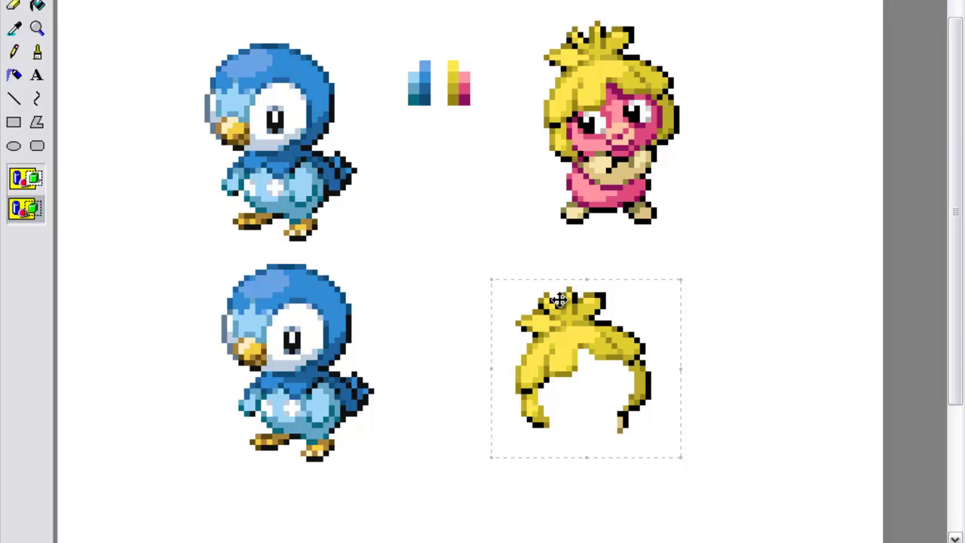
pyautogui.moveTo(546, 362)
pyautogui.mouseDown()
pyautogui.moveTo(375, 316)
pyautogui.moveTo(301, 282)
pyautogui.moveTo(248, 296)
pyautogui.moveTo(381, 277)
pyautogui.moveTo(526, 98)
pyautogui.moveTo(575, 86)
pyautogui.moveTo(485, 217)
pyautogui.moveTo(344, 275)
pyautogui.moveTo(252, 298)
pyautogui.moveTo(469, 332)
pyautogui.mouseUp()
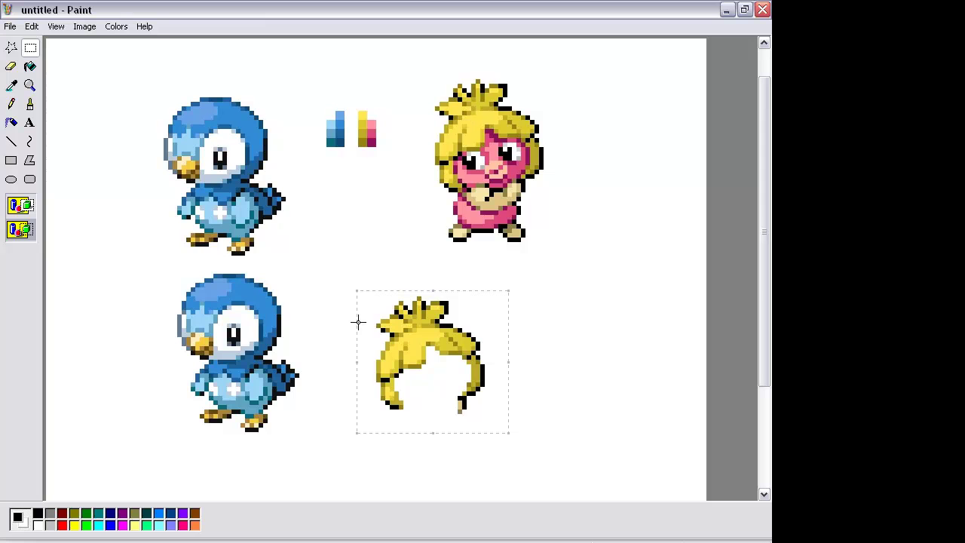
pyautogui.click(59, 28)
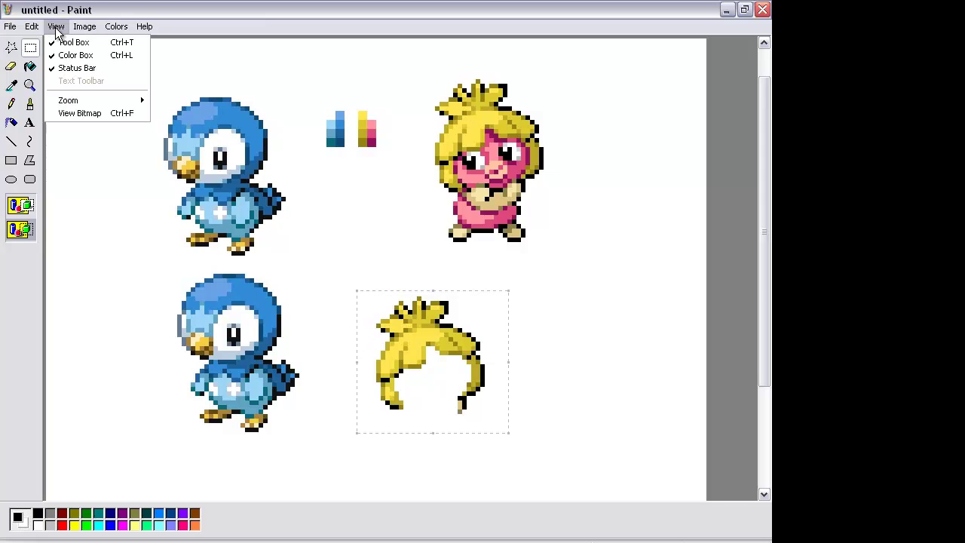
pyautogui.moveTo(88, 100)
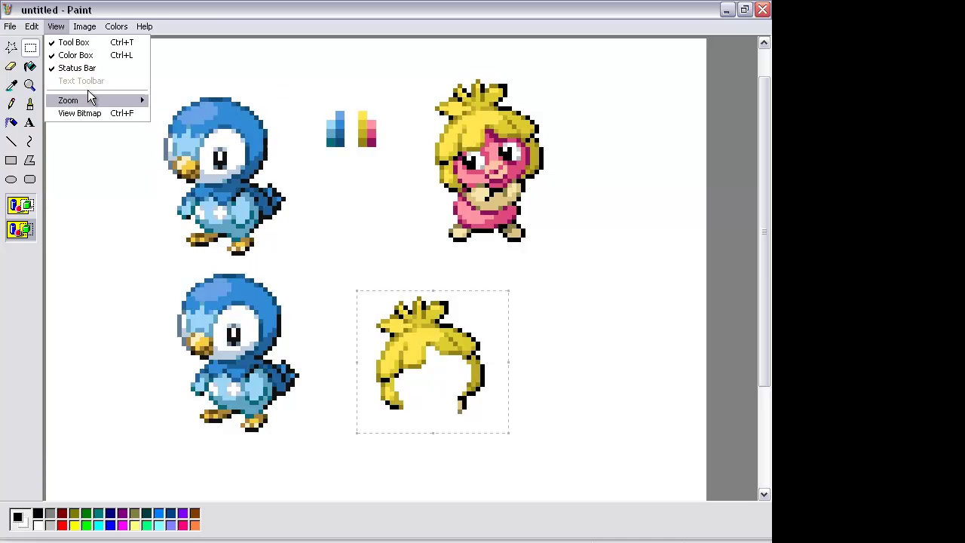
pyautogui.moveTo(84, 26)
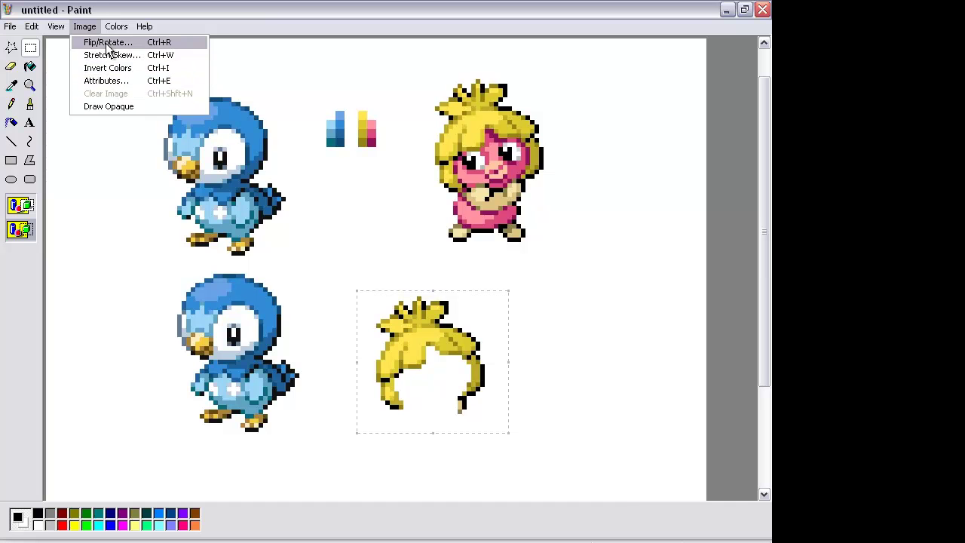
pyautogui.click(106, 44)
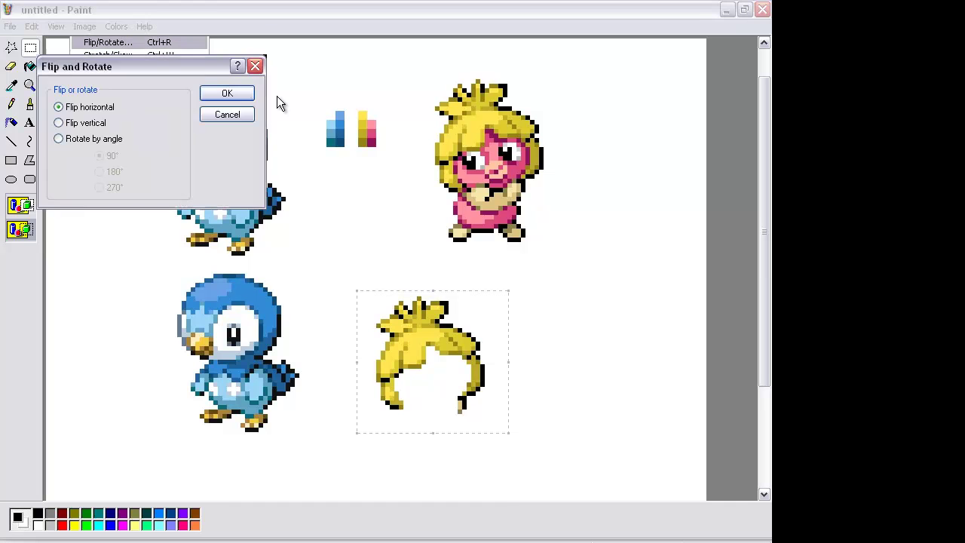
pyautogui.click(213, 95)
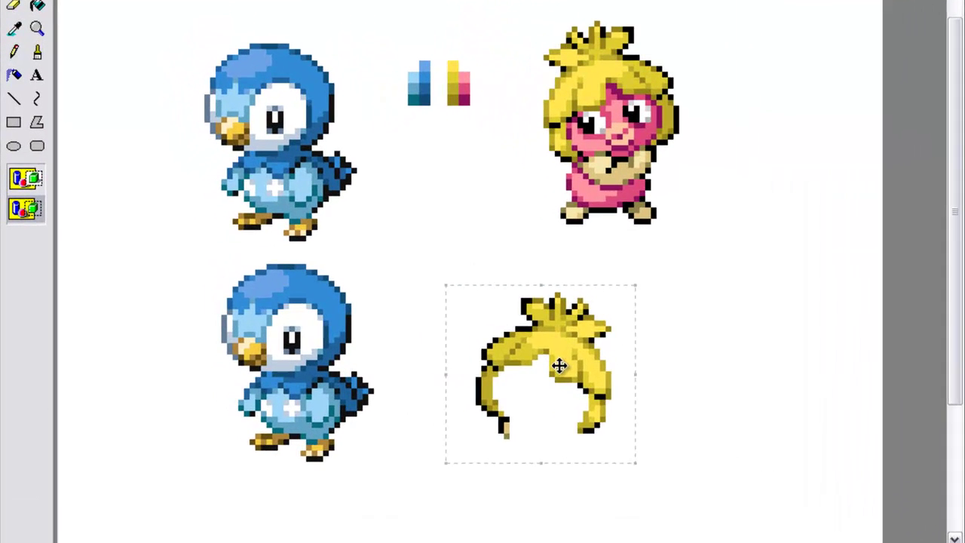
# Shift the flipped hair away from the penguin copy and move that penguin lower on the canvas.
pyautogui.moveTo(451, 355); pyautogui.dragTo(592, 356)
pyautogui.moveTo(404, 485); pyautogui.dragTo(202, 256)
pyautogui.moveTo(279, 324); pyautogui.dragTo(285, 381)
# Move the flipped hair beside the original blonde sprite as a spare, and place a duplicate of it beside the penguin copy.
pyautogui.moveTo(695, 458); pyautogui.dragTo(495, 271)
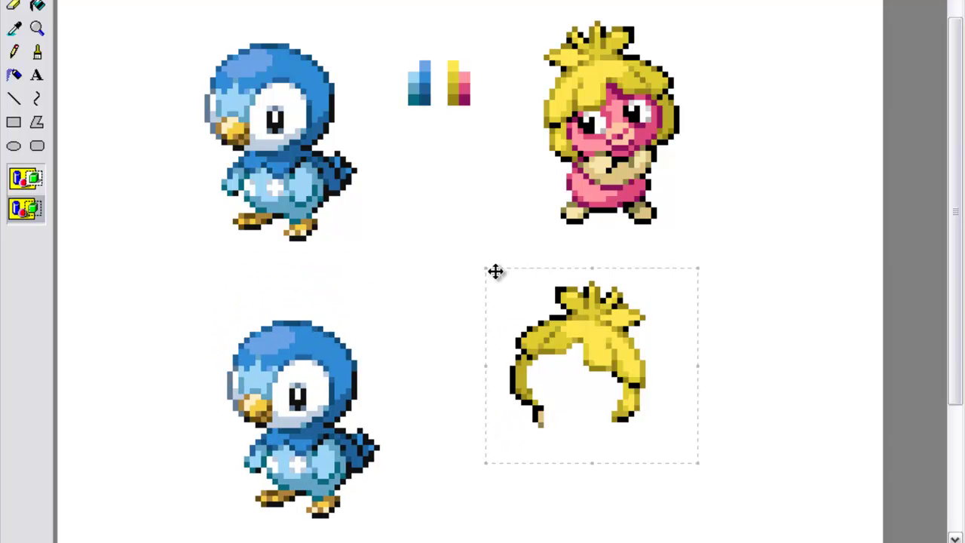
pyautogui.moveTo(593, 339); pyautogui.dragTo(776, 220)
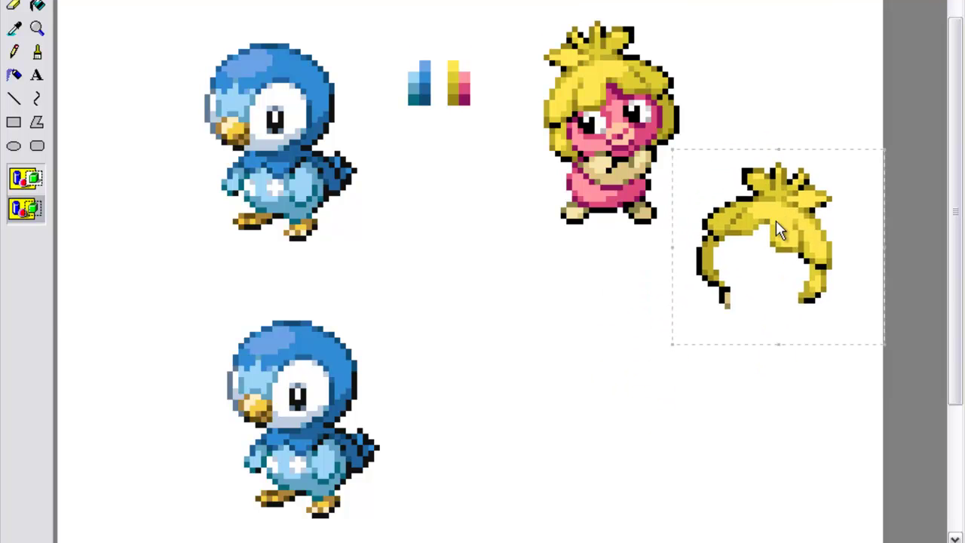
pyautogui.rightClick(776, 220)
pyautogui.click(798, 247)
pyautogui.rightClick(613, 257)
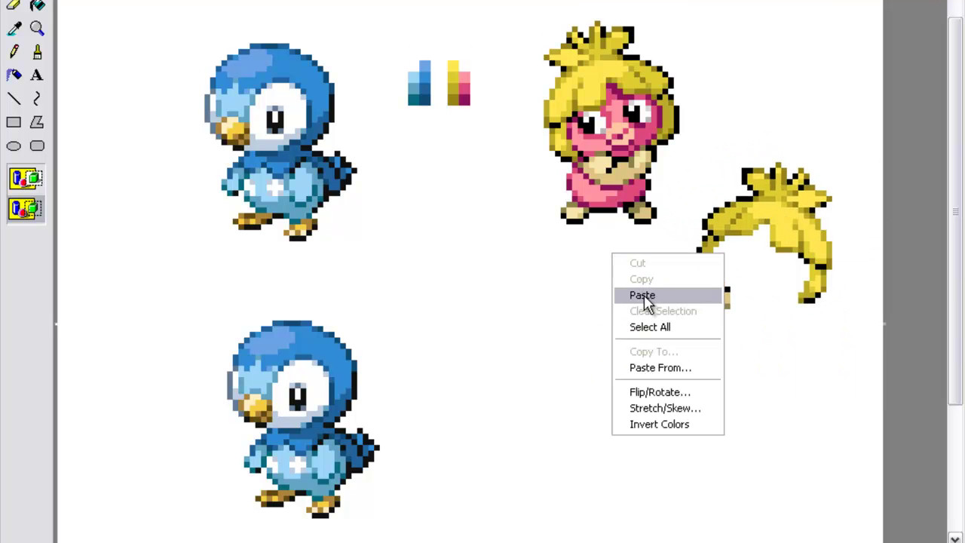
pyautogui.click(640, 295)
pyautogui.moveTo(168, 73); pyautogui.dragTo(549, 381)
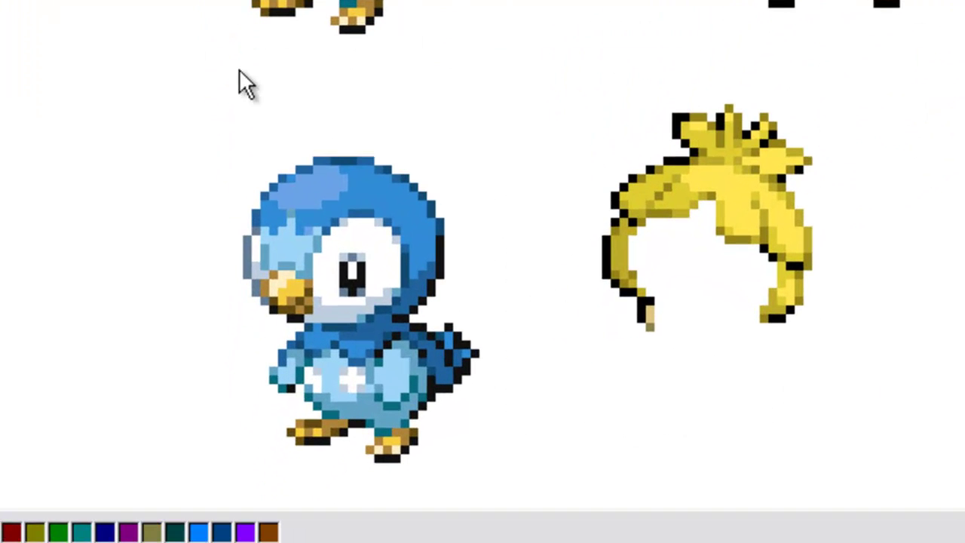
# Erase both hanging side strands from the duplicated hair, testing its fit on the penguin copy's head in between.
pyautogui.click(623, 459)
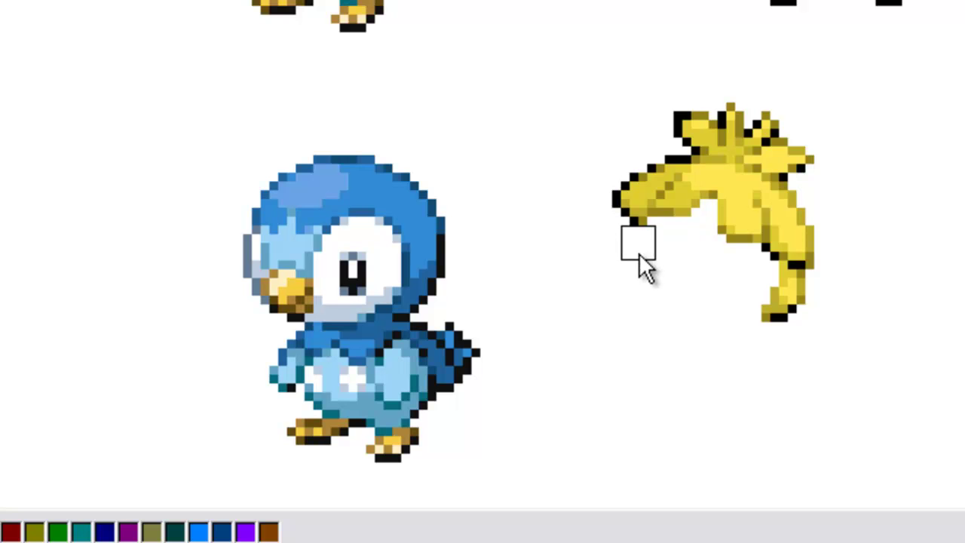
pyautogui.moveTo(865, 337); pyautogui.dragTo(610, 79)
pyautogui.moveTo(717, 198); pyautogui.dragTo(354, 188)
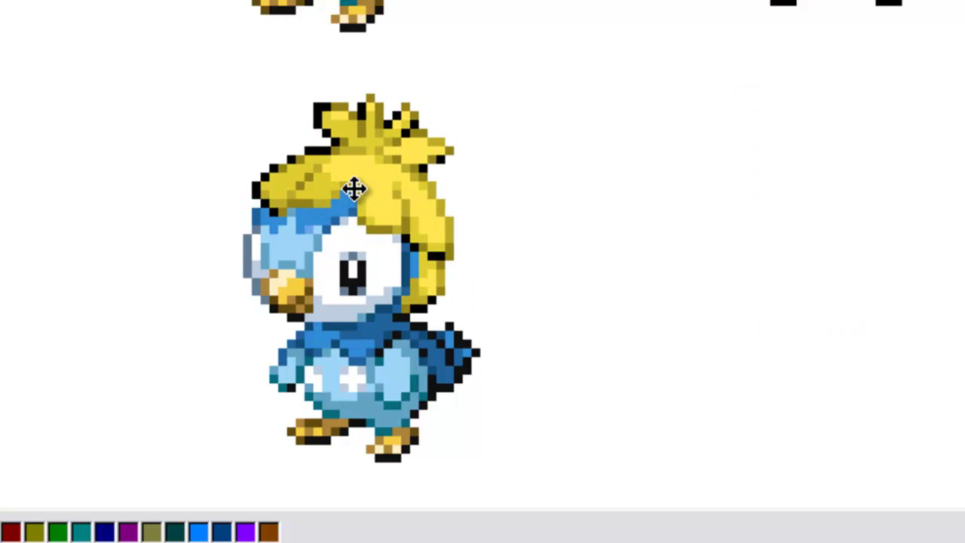
pyautogui.moveTo(354, 188); pyautogui.dragTo(668, 163)
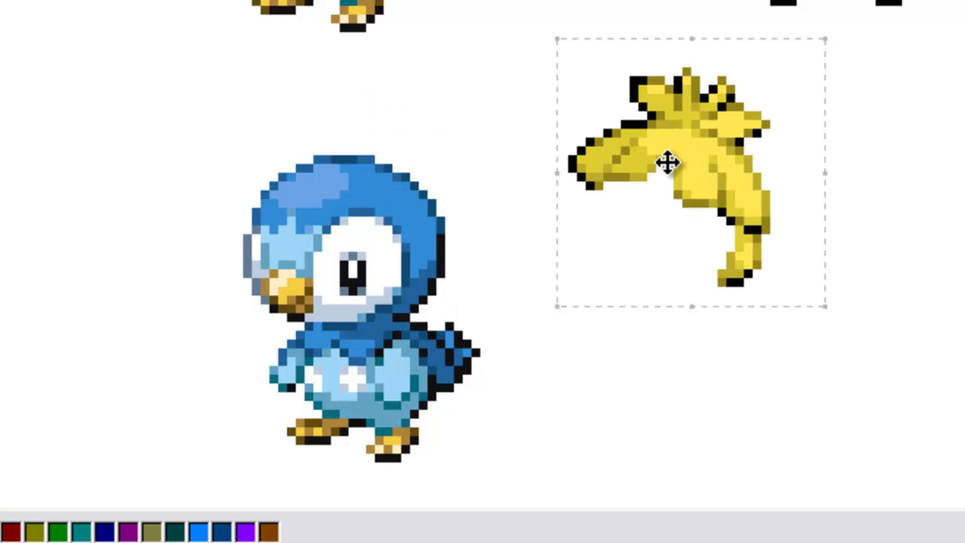
pyautogui.click(2, 45)
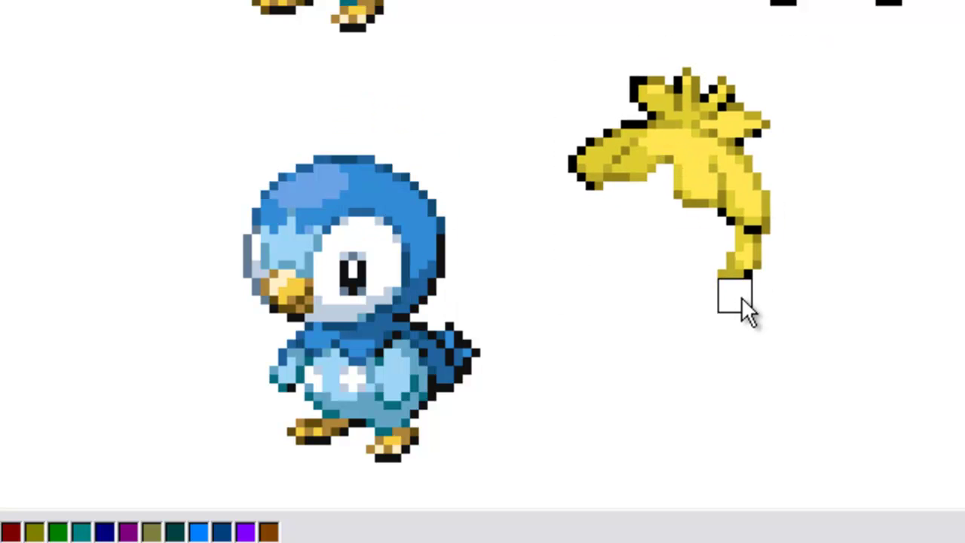
pyautogui.moveTo(744, 260)
pyautogui.mouseDown()
pyautogui.moveTo(725, 251)
pyautogui.moveTo(733, 248)
pyautogui.mouseUp()
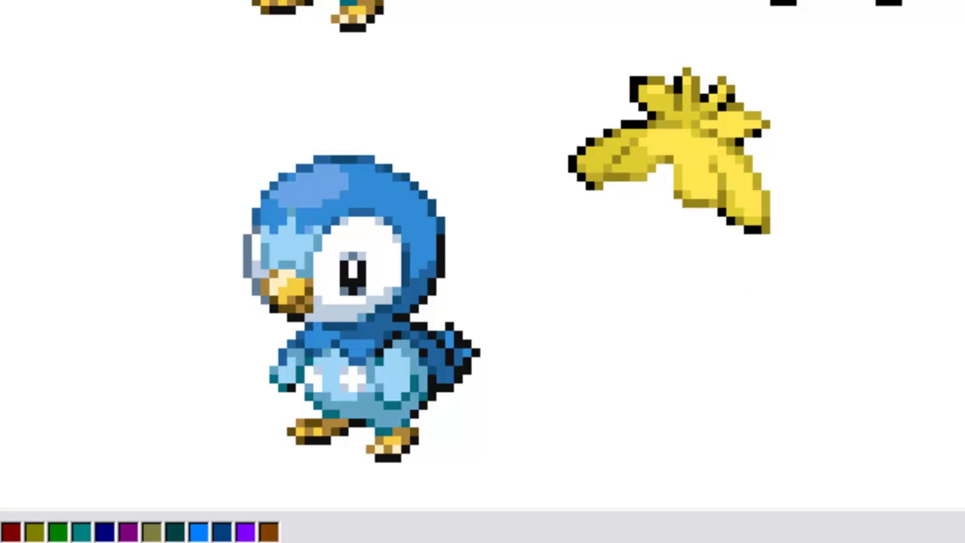
# Try positioning the trimmed hair slightly lower on the penguin copy's head and undo the placement.
pyautogui.moveTo(810, 256); pyautogui.dragTo(555, 50)
pyautogui.moveTo(677, 168); pyautogui.dragTo(369, 196)
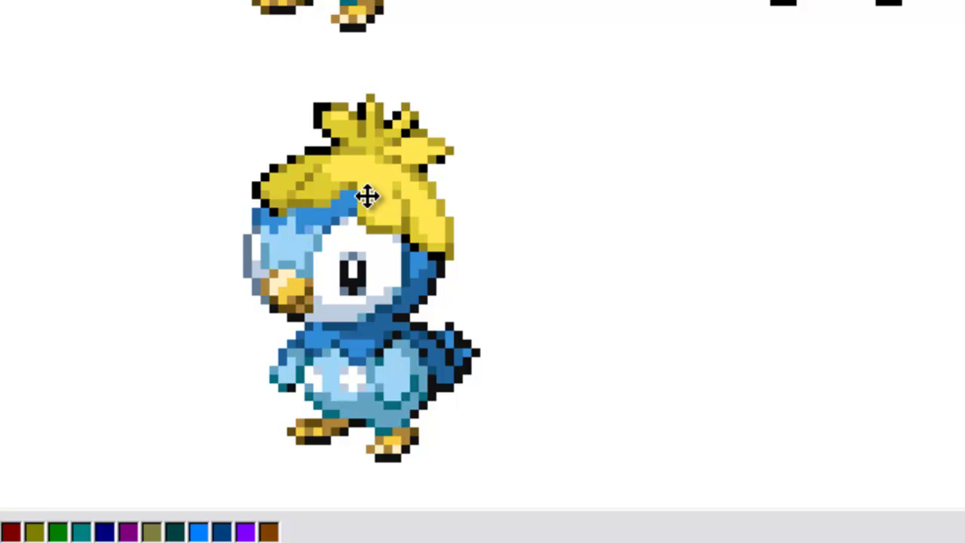
pyautogui.moveTo(367, 196); pyautogui.dragTo(367, 203)
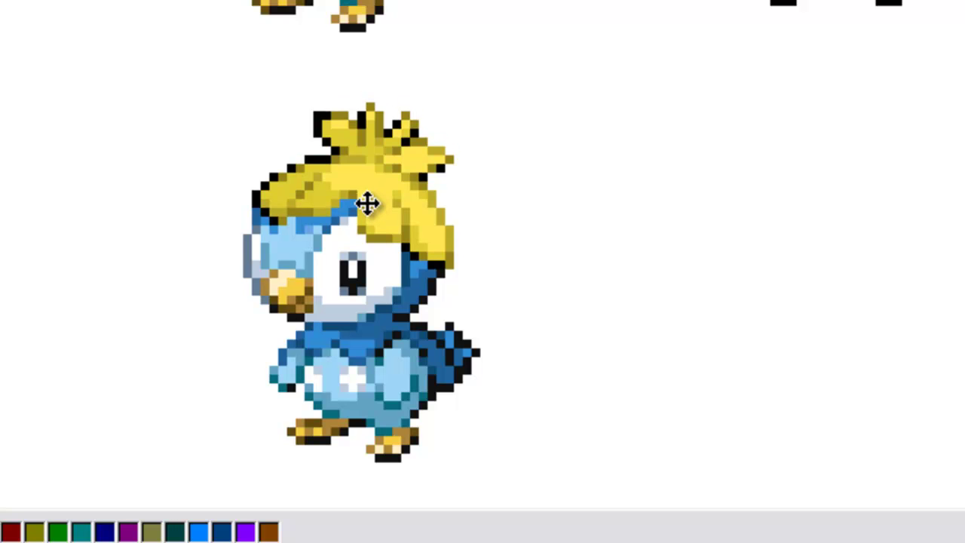
pyautogui.hotkey('ctrl', 'z')
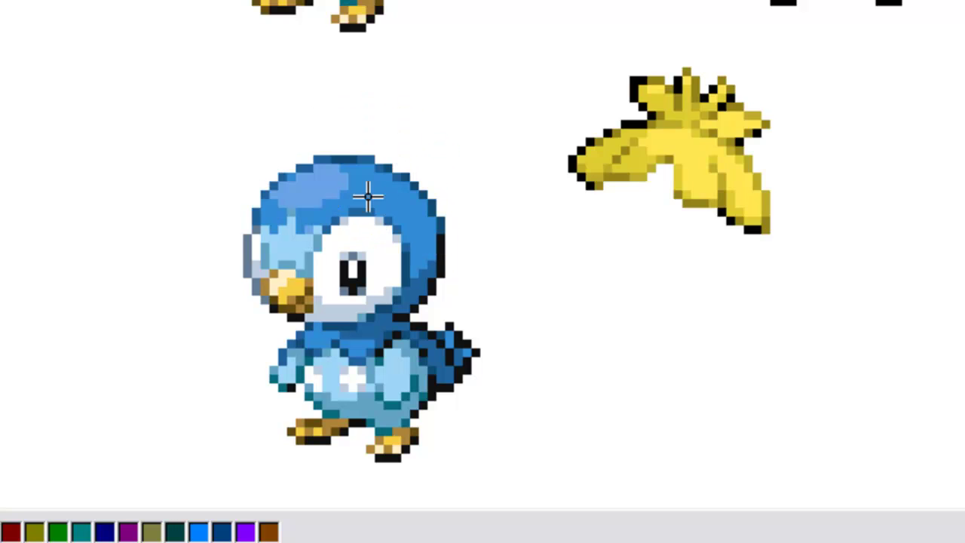
# Place the trimmed yellow hair on top of the penguin copy's head, with the fringe just above the eye.
pyautogui.moveTo(813, 274); pyautogui.dragTo(546, 54)
pyautogui.moveTo(649, 133); pyautogui.dragTo(360, 186)
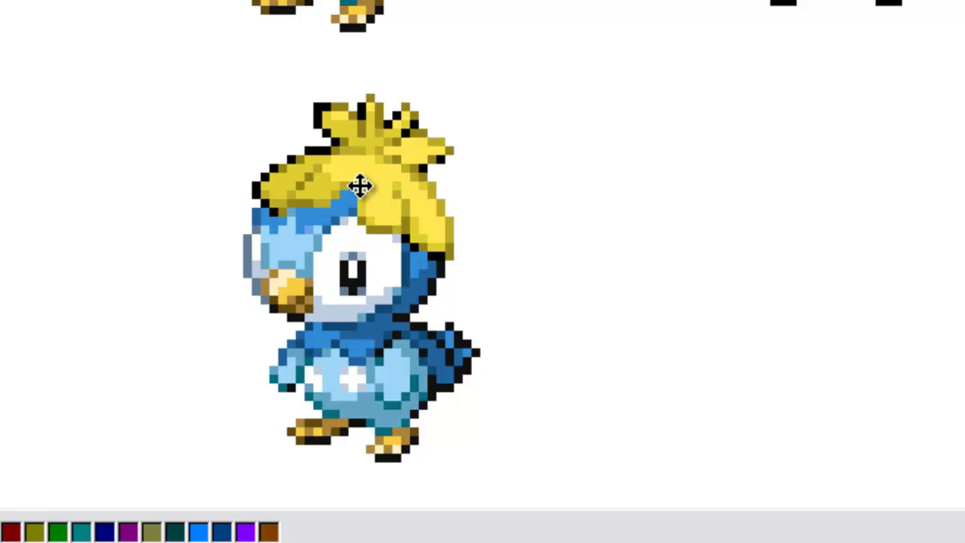
pyautogui.moveTo(360, 186)
pyautogui.mouseDown()
pyautogui.moveTo(362, 198)
pyautogui.moveTo(362, 188)
pyautogui.mouseUp()
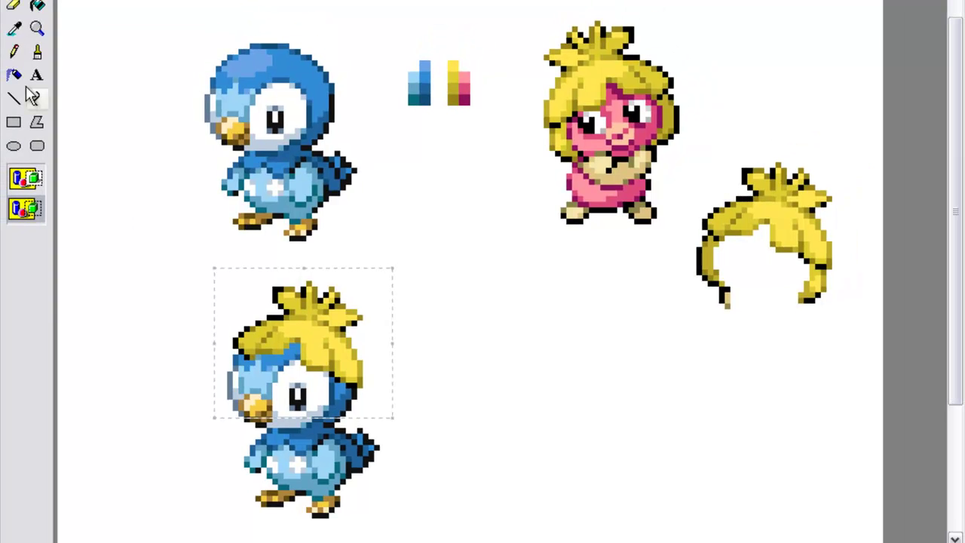
pyautogui.click(14, 52)
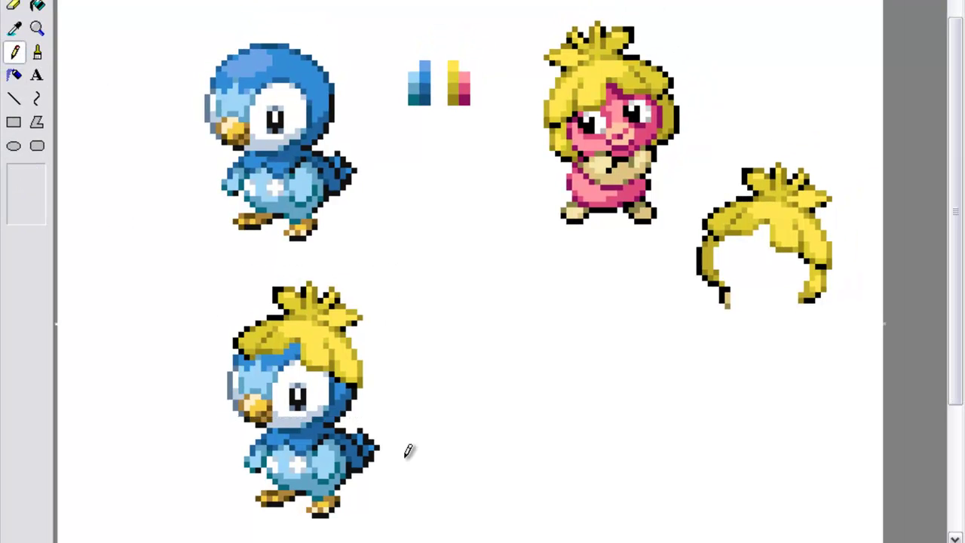
pyautogui.click(37, 3)
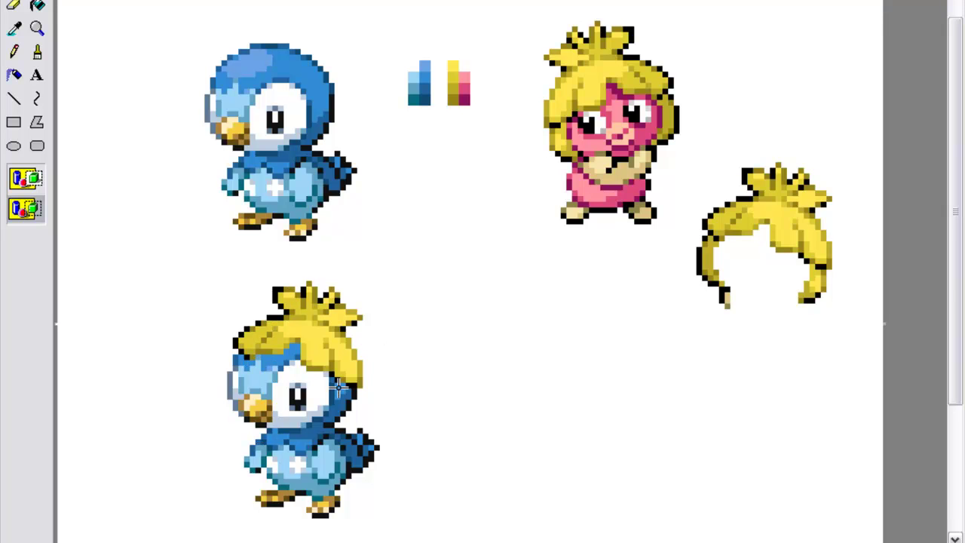
# Duplicate the yellow-haired penguin and place the copy directly to the right of it.
pyautogui.moveTo(195, 255); pyautogui.dragTo(404, 537)
pyautogui.rightClick(348, 459)
pyautogui.click(376, 482)
pyautogui.rightClick(443, 438)
pyautogui.click(475, 477)
pyautogui.moveTo(193, 182); pyautogui.dragTo(515, 468)
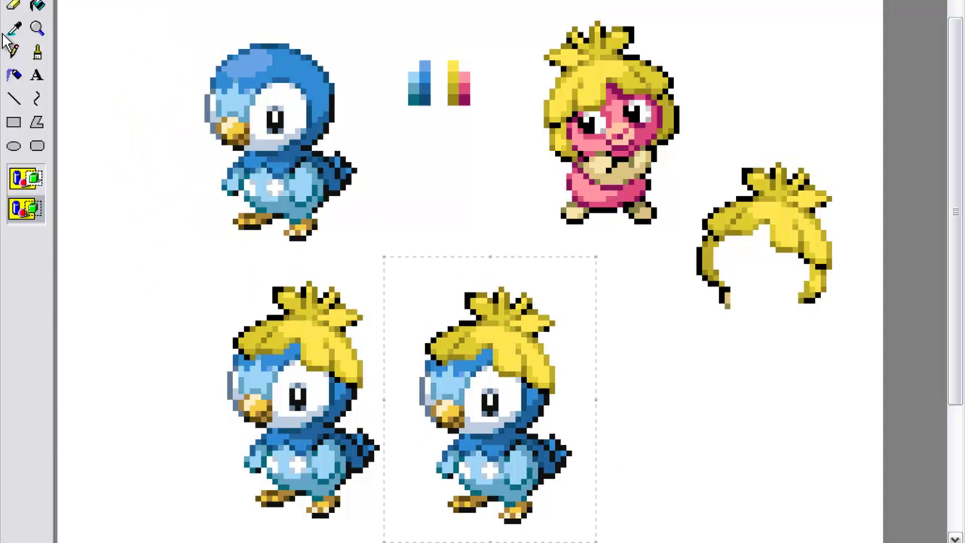
# Copy the blonde sprite's lower body with both feet and place the duplicate beside the second yellow-haired penguin.
pyautogui.click(38, 6)
pyautogui.moveTo(668, 234); pyautogui.dragTo(547, 182)
pyautogui.rightClick(588, 213)
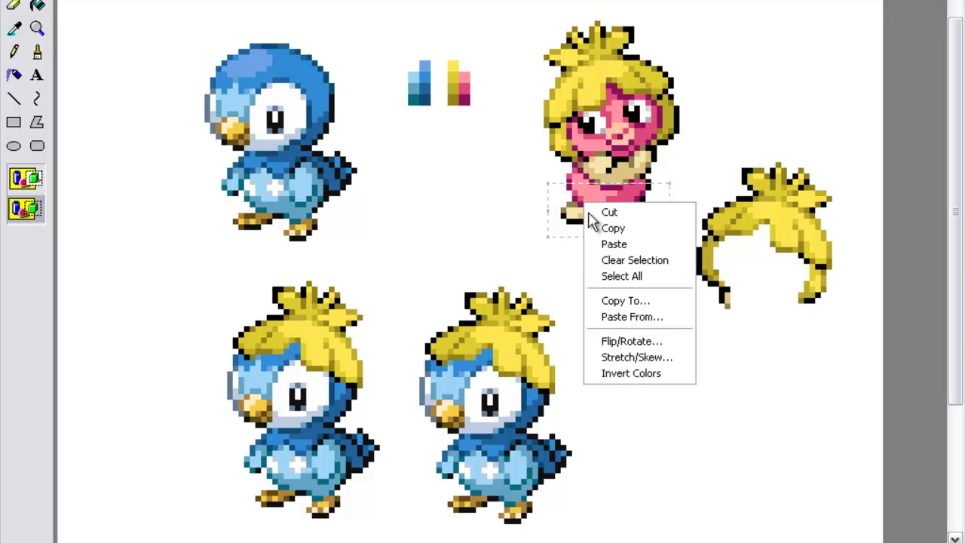
pyautogui.click(618, 228)
pyautogui.rightClick(598, 226)
pyautogui.click(621, 255)
pyautogui.moveTo(70, 6); pyautogui.dragTo(598, 435)
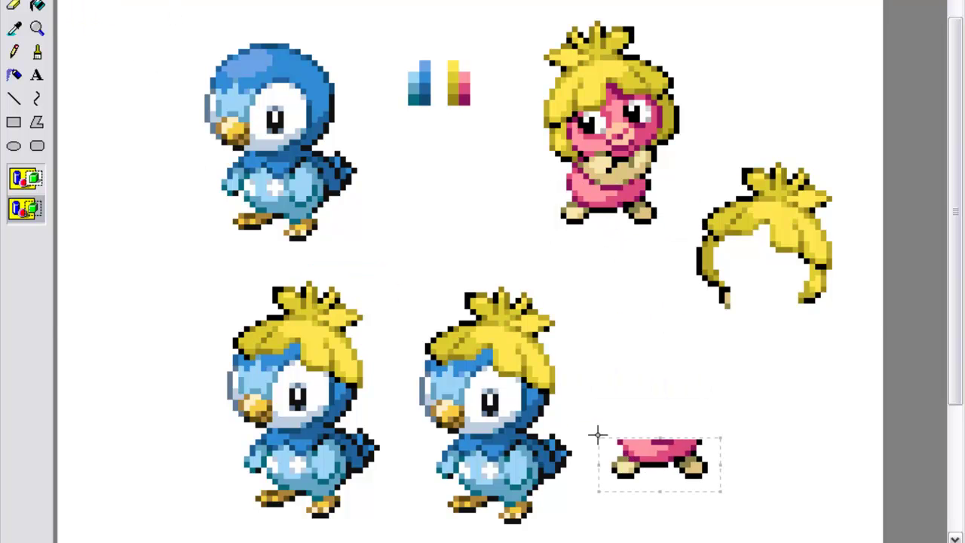
# Erase the pink body from the copied lower-body piece, leaving only the two beige feet.
pyautogui.moveTo(956, 399); pyautogui.dragTo(956, 435)
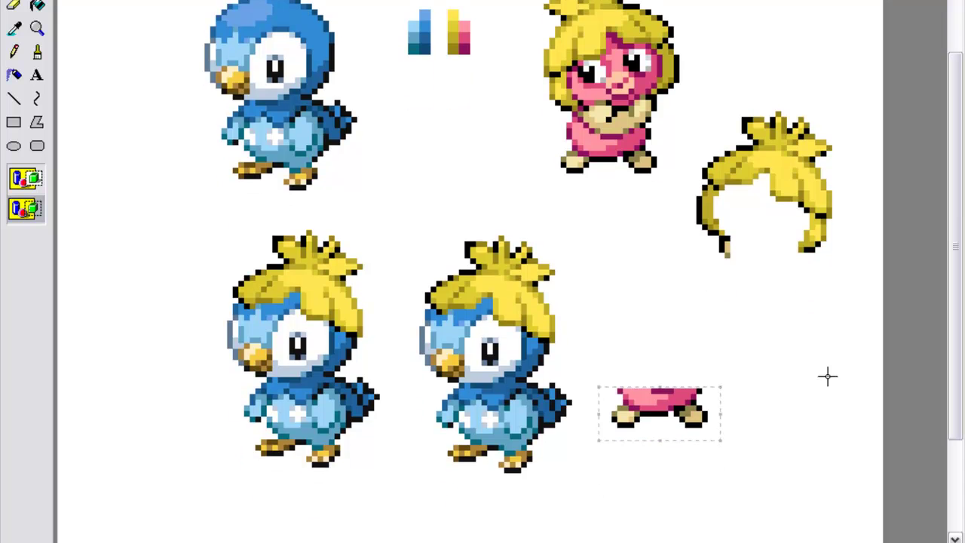
pyautogui.click(13, 6)
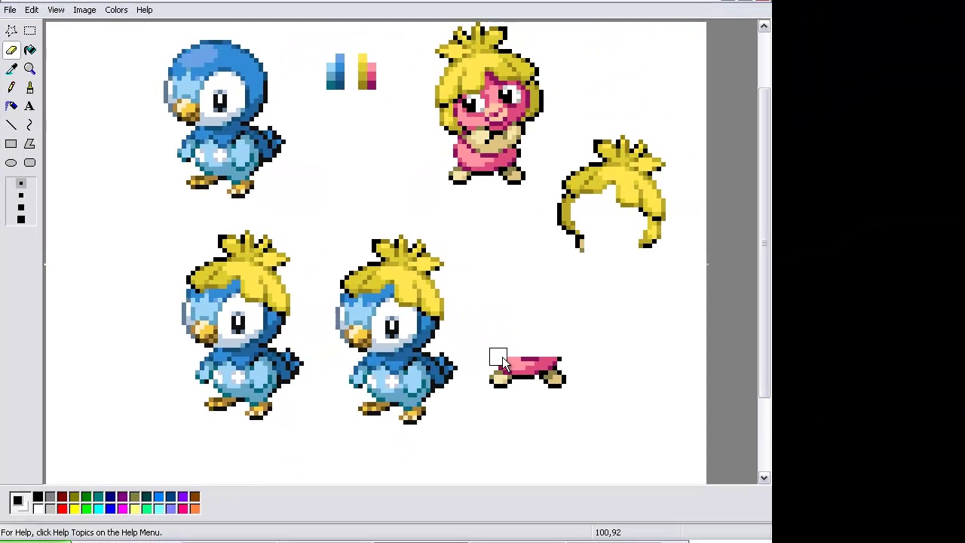
pyautogui.moveTo(508, 360)
pyautogui.mouseDown()
pyautogui.moveTo(525, 378)
pyautogui.moveTo(552, 367)
pyautogui.mouseUp()
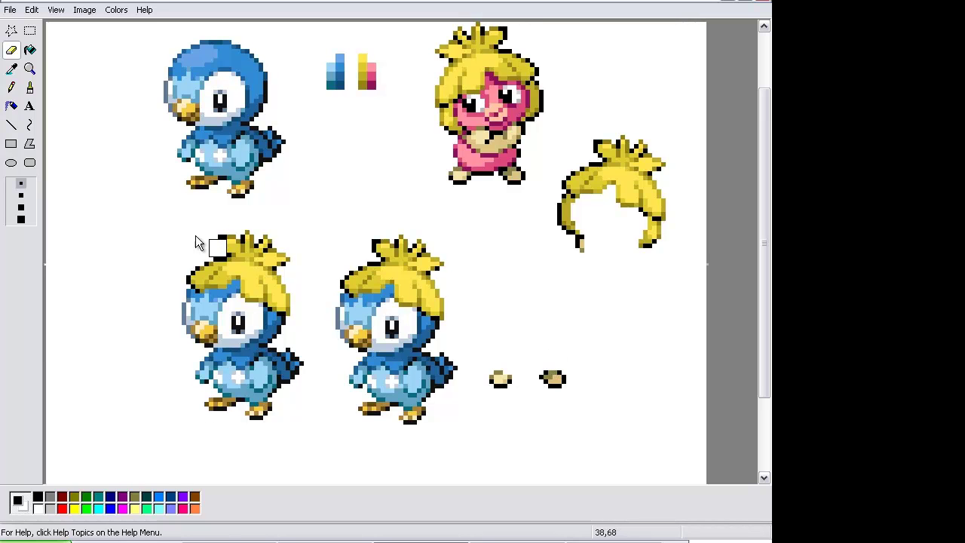
# Erase both orange feet from the second yellow-haired penguin.
pyautogui.click(30, 31)
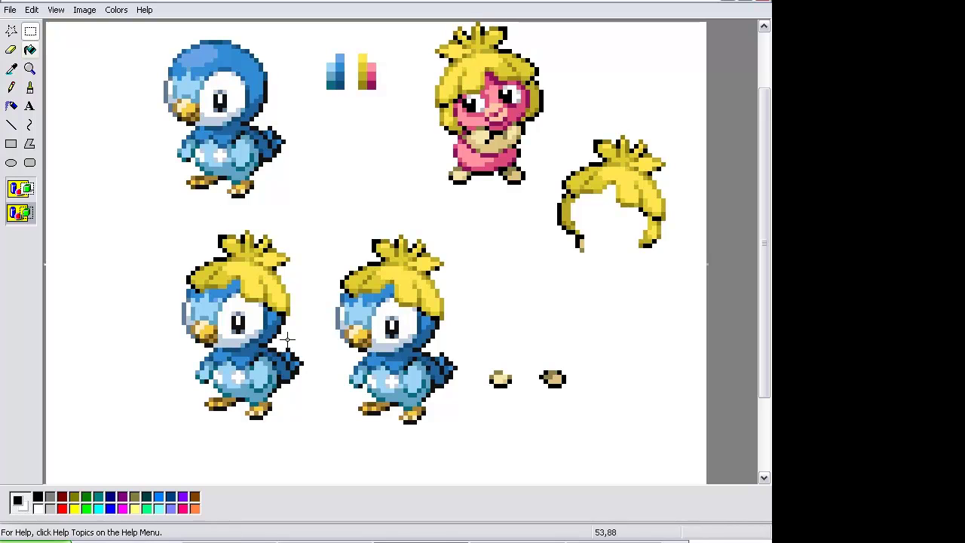
pyautogui.moveTo(608, 403); pyautogui.dragTo(474, 351)
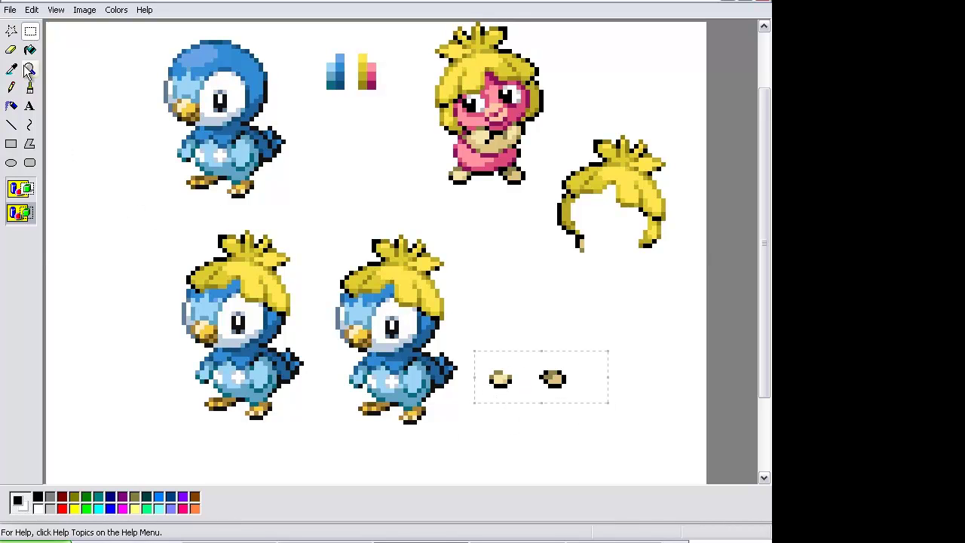
pyautogui.click(10, 49)
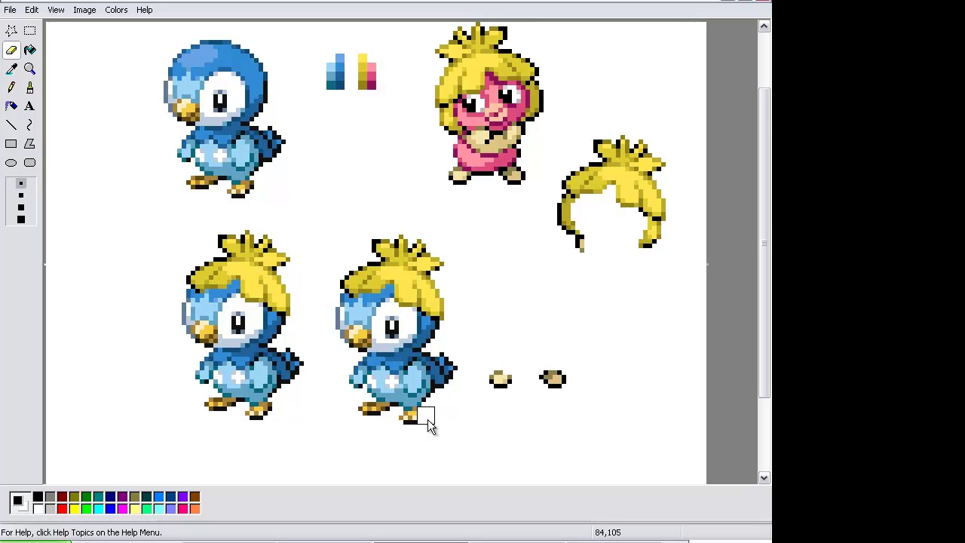
pyautogui.moveTo(422, 421)
pyautogui.mouseDown()
pyautogui.moveTo(422, 431)
pyautogui.moveTo(373, 423)
pyautogui.mouseUp()
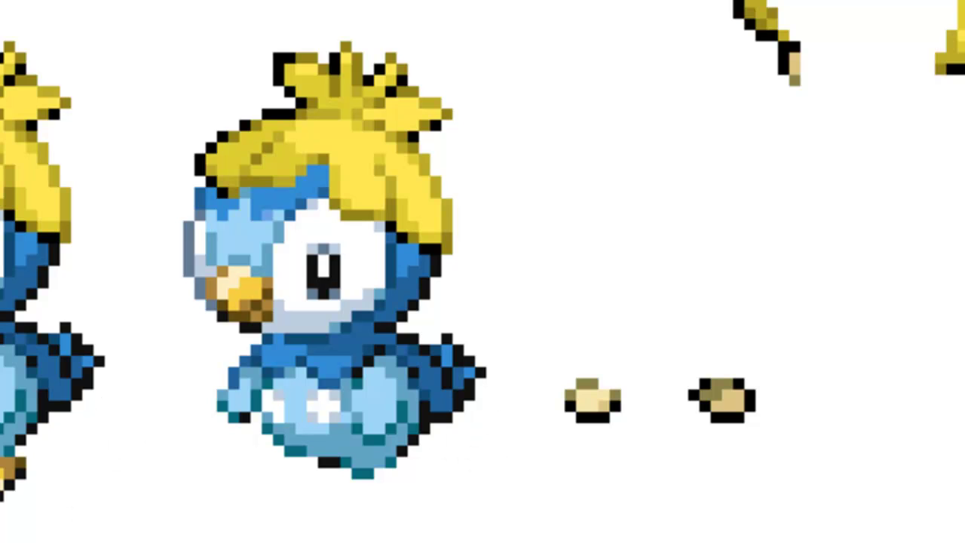
# Attach the two beige feet one at a time under the footless penguin's body, left foot first.
pyautogui.moveTo(635, 461); pyautogui.dragTo(556, 366)
pyautogui.moveTo(581, 433); pyautogui.dragTo(173, 440)
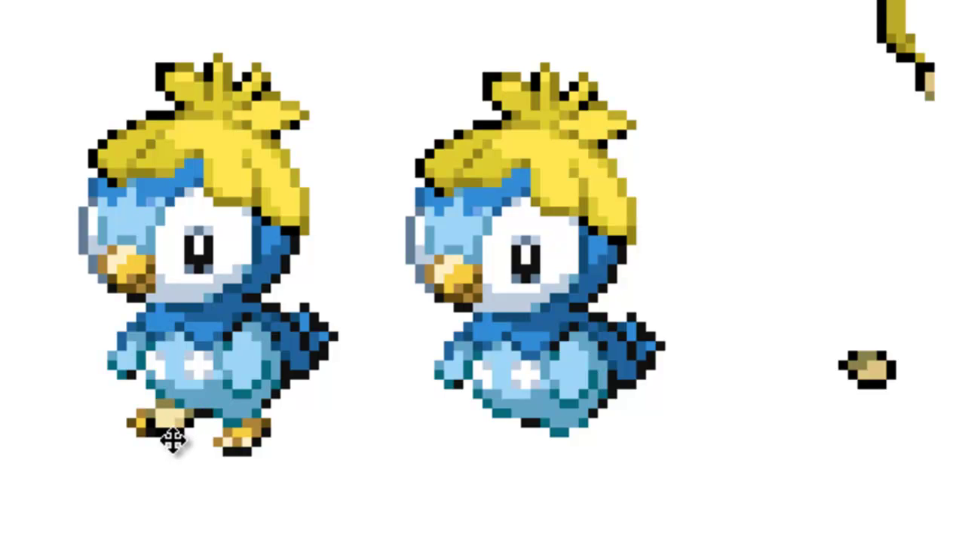
pyautogui.moveTo(172, 441); pyautogui.dragTo(492, 448)
pyautogui.moveTo(901, 425); pyautogui.dragTo(840, 315)
pyautogui.moveTo(867, 373); pyautogui.dragTo(573, 436)
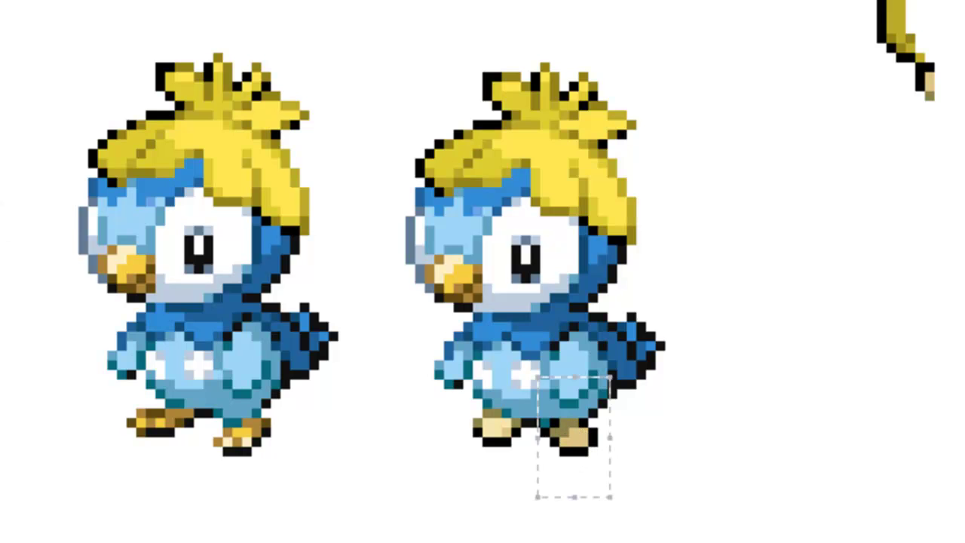
# Undo the right beige foot's placement and fit it again under the right side of the penguin's body.
pyautogui.hotkey('ctrl', 'd')
pyautogui.press('i')
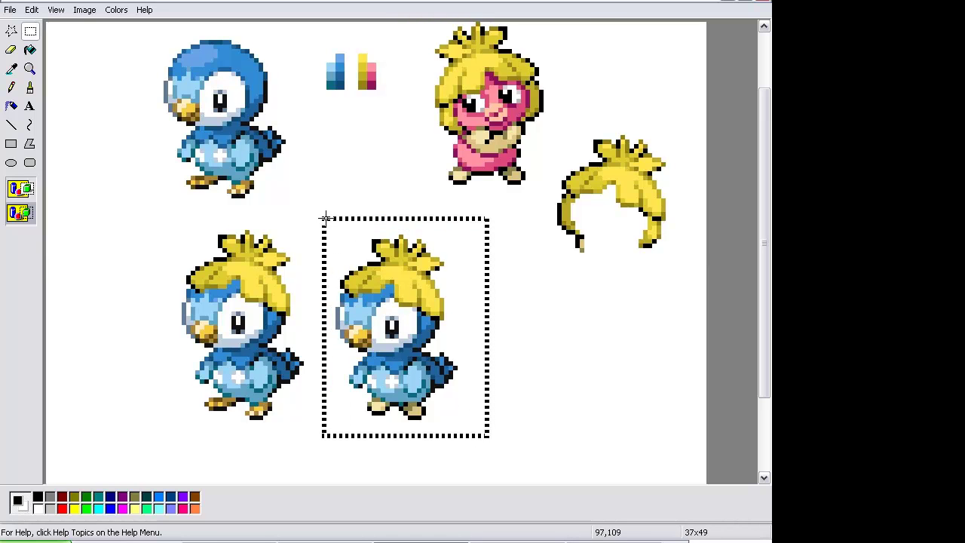
pyautogui.hotkey('ctrl', 'z')
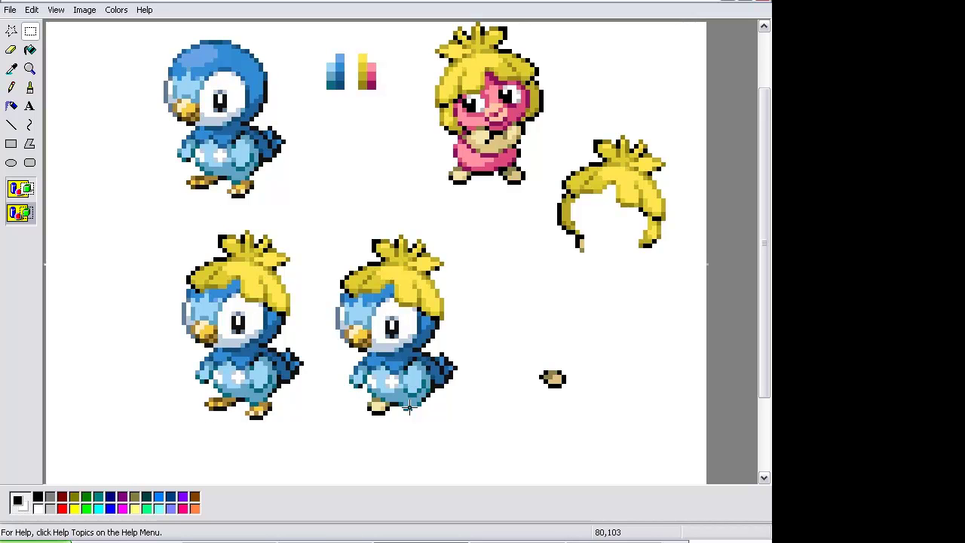
pyautogui.moveTo(554, 387); pyautogui.dragTo(420, 417)
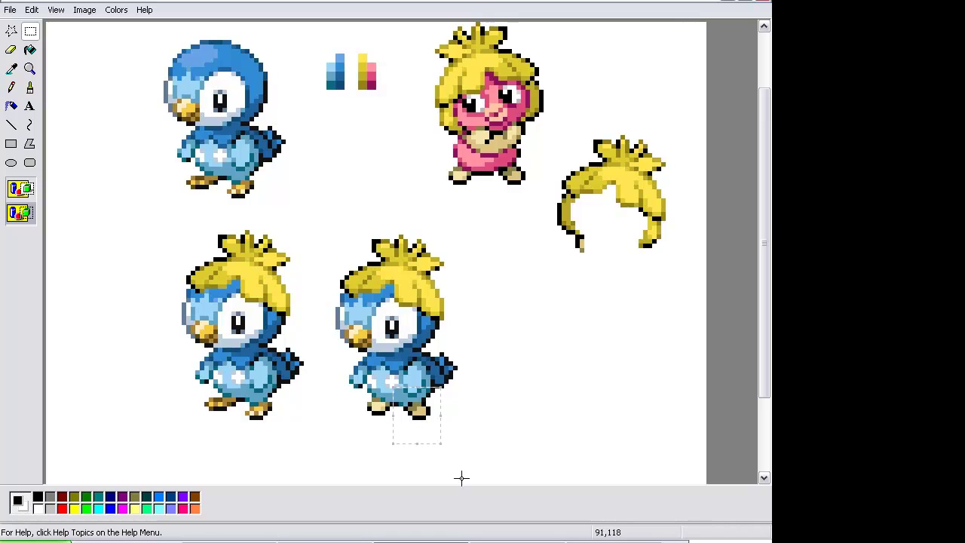
# Duplicate the beige-footed penguin and place the copy to its right, and move the spare hair up beside the blonde sprite.
pyautogui.moveTo(306, 227); pyautogui.dragTo(420, 414)
pyautogui.rightClick(426, 413)
pyautogui.click(445, 419)
pyautogui.rightClick(424, 404)
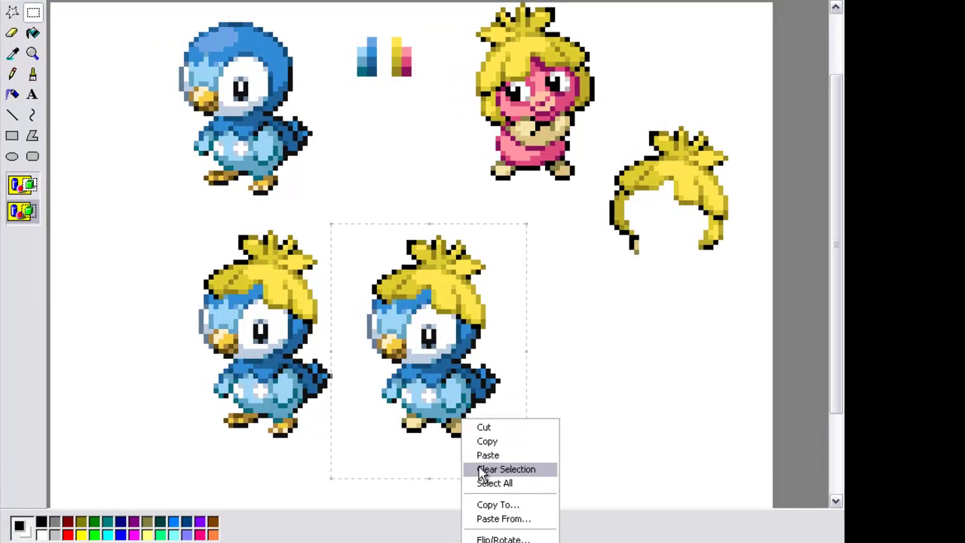
pyautogui.click(488, 454)
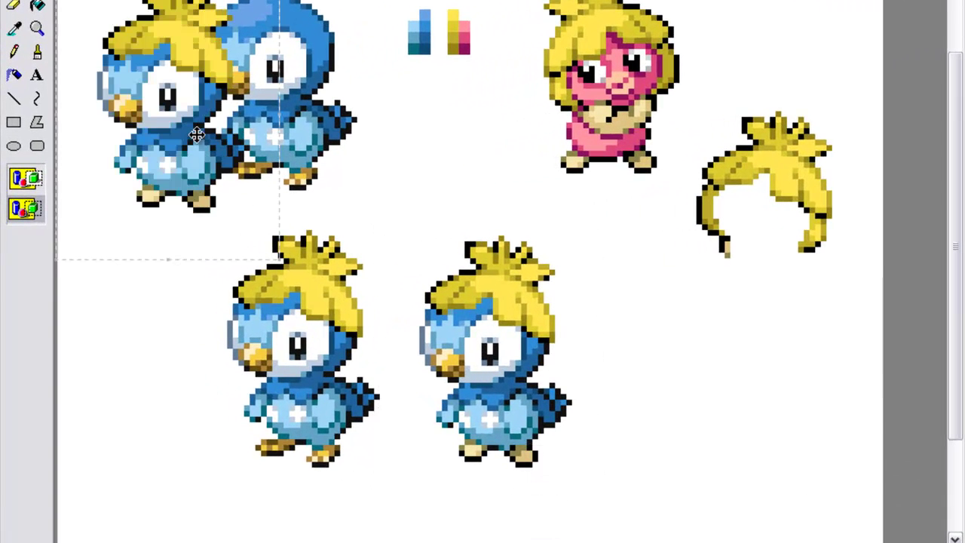
pyautogui.moveTo(197, 134); pyautogui.dragTo(720, 430)
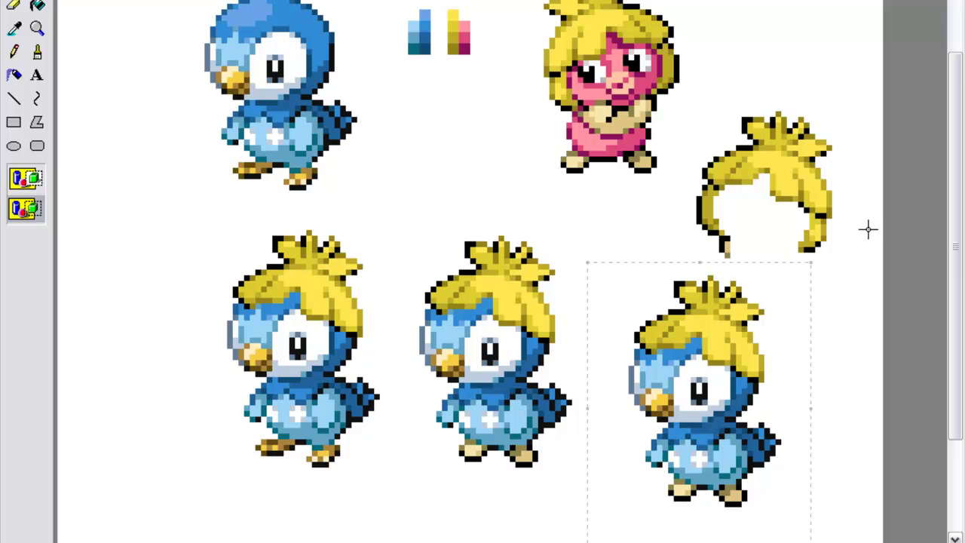
pyautogui.moveTo(850, 259); pyautogui.dragTo(692, 90)
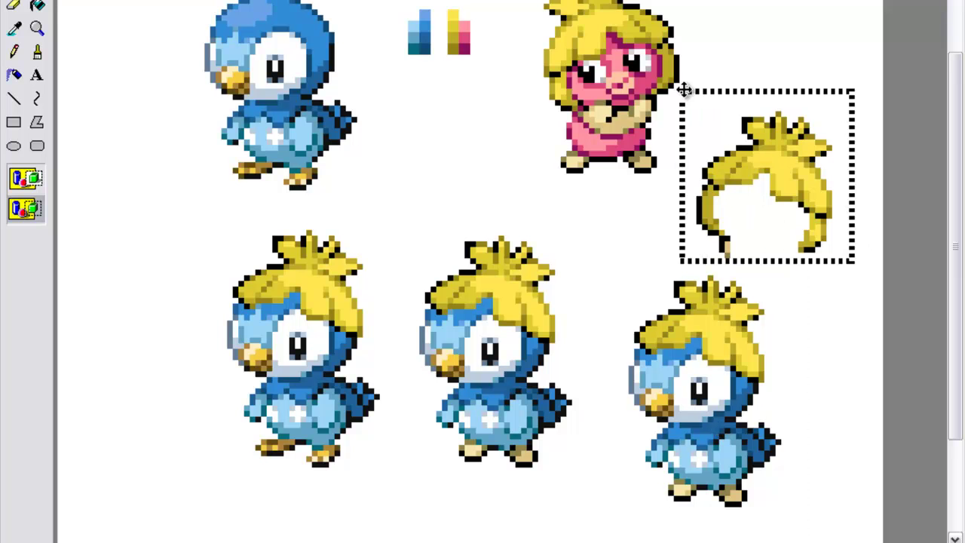
pyautogui.moveTo(723, 160); pyautogui.dragTo(745, 76)
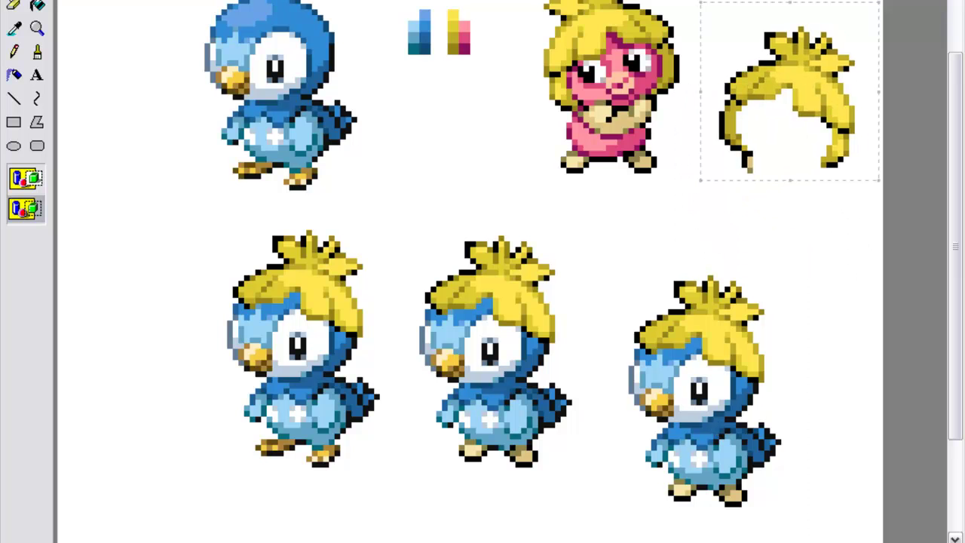
# Place the blue and yellow-pink palette swatches just to the right of the newest penguin copy's head.
pyautogui.click(14, 29)
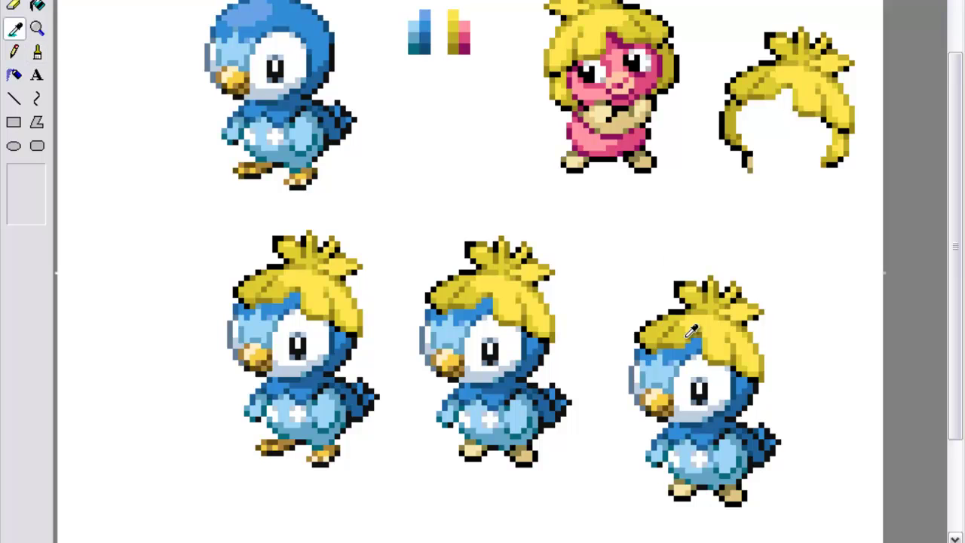
pyautogui.click(37, 29)
pyautogui.click(26, 219)
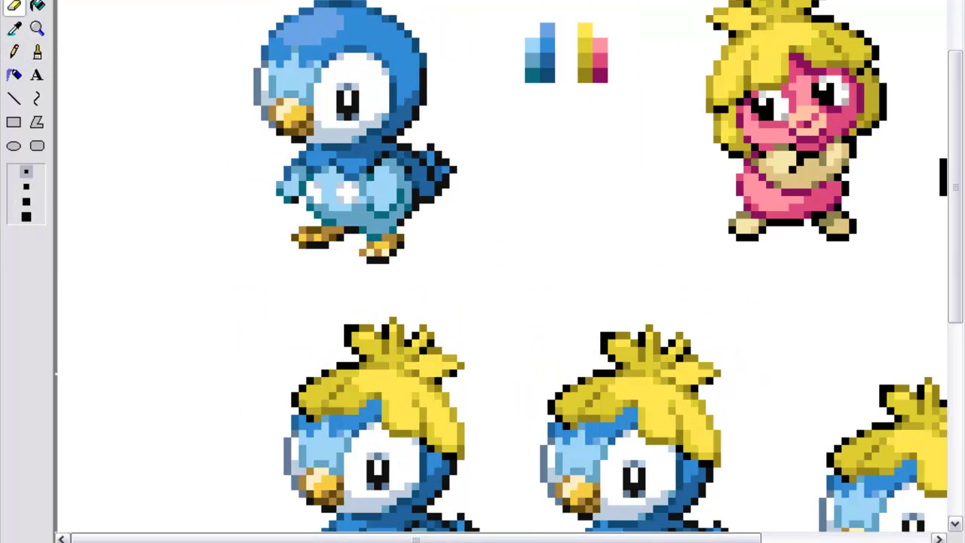
pyautogui.moveTo(527, 538); pyautogui.dragTo(648, 539)
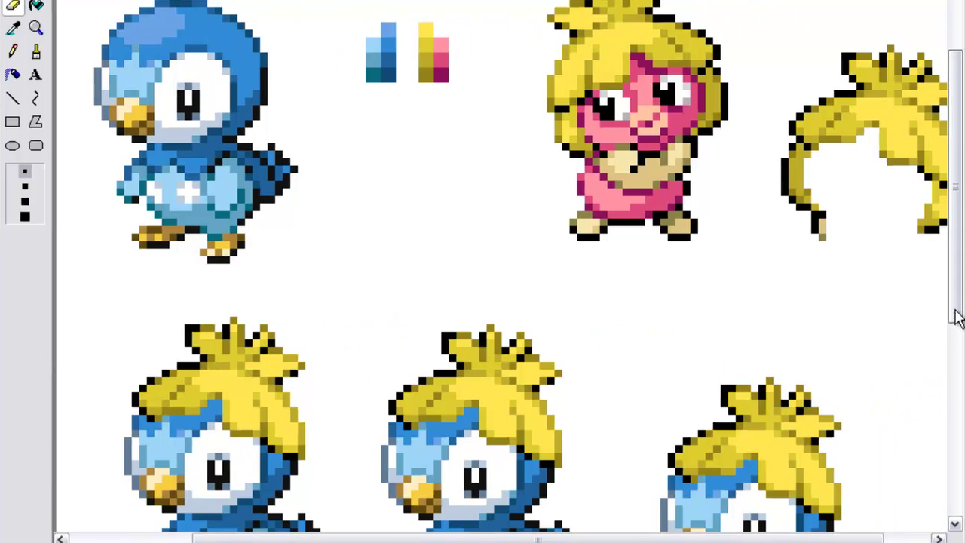
pyautogui.moveTo(957, 319); pyautogui.dragTo(956, 339)
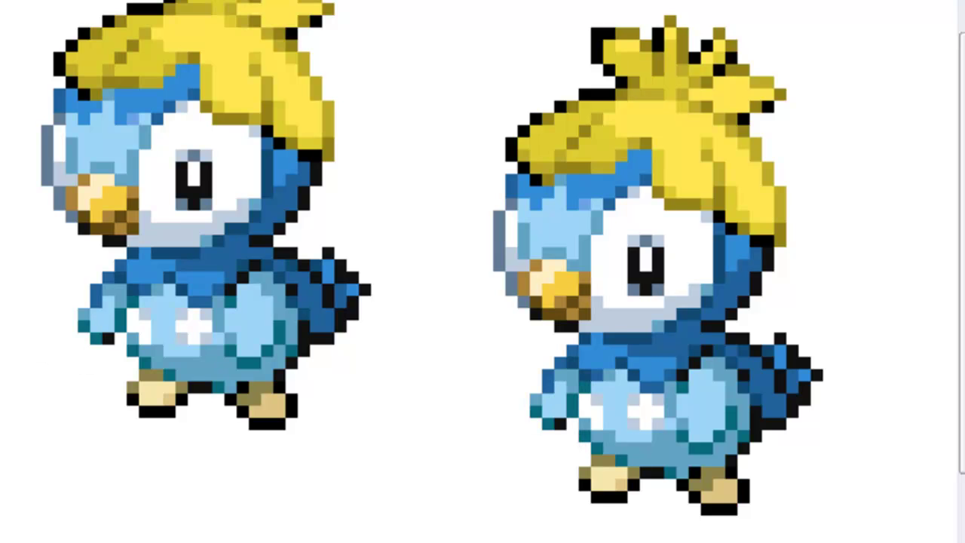
pyautogui.scroll(3, 483, 271)
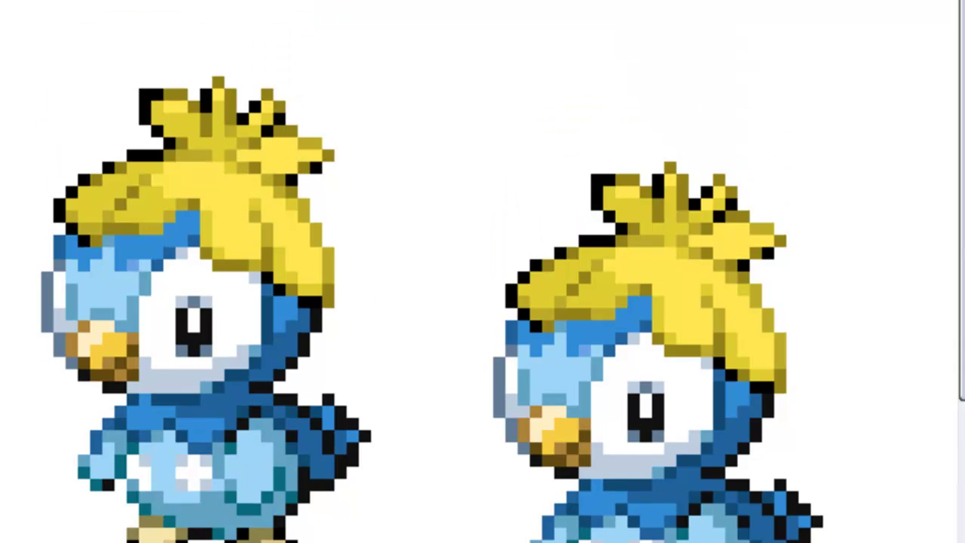
pyautogui.scroll(1, 482, 271)
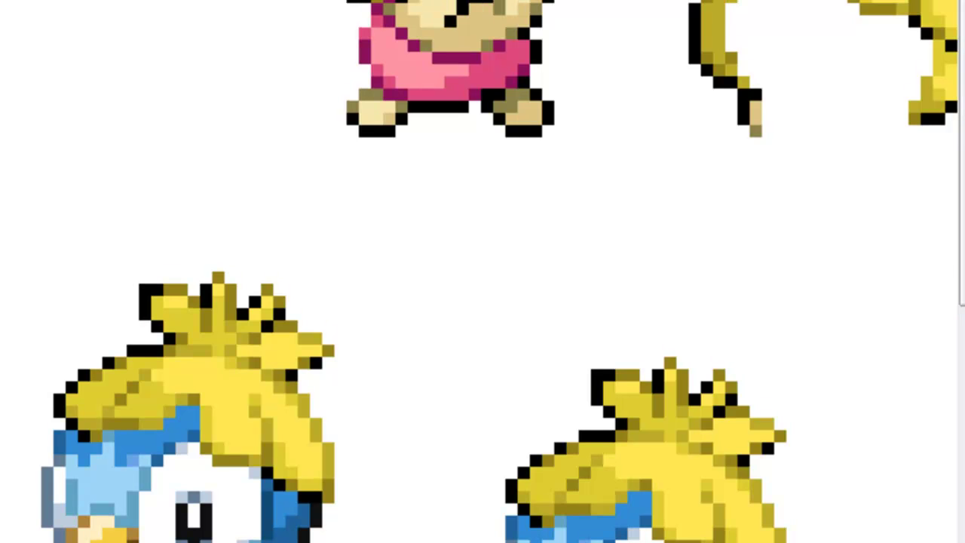
pyautogui.moveTo(519, 273); pyautogui.dragTo(870, 510)
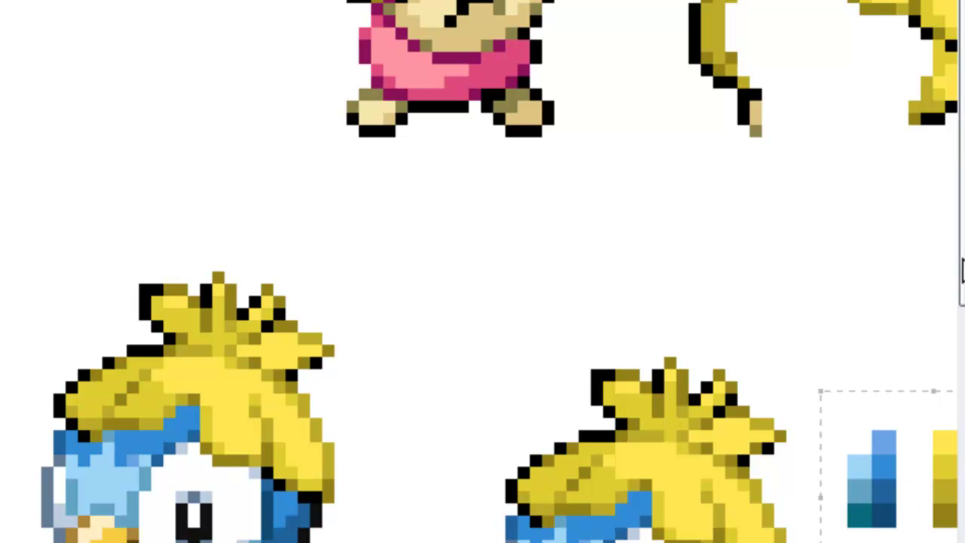
pyautogui.scroll(-3, 483, 271)
pyautogui.hscroll(1, 483, 271)
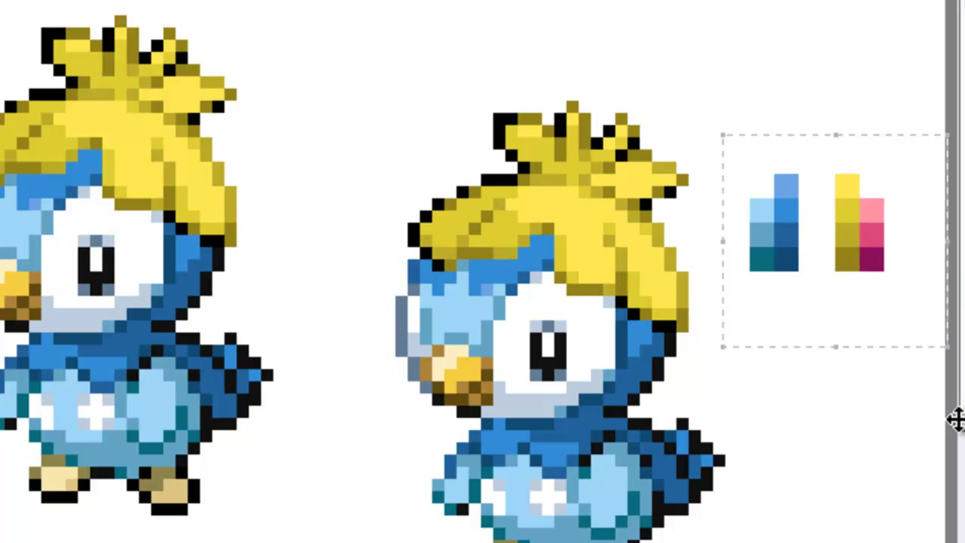
pyautogui.moveTo(821, 308); pyautogui.dragTo(797, 308)
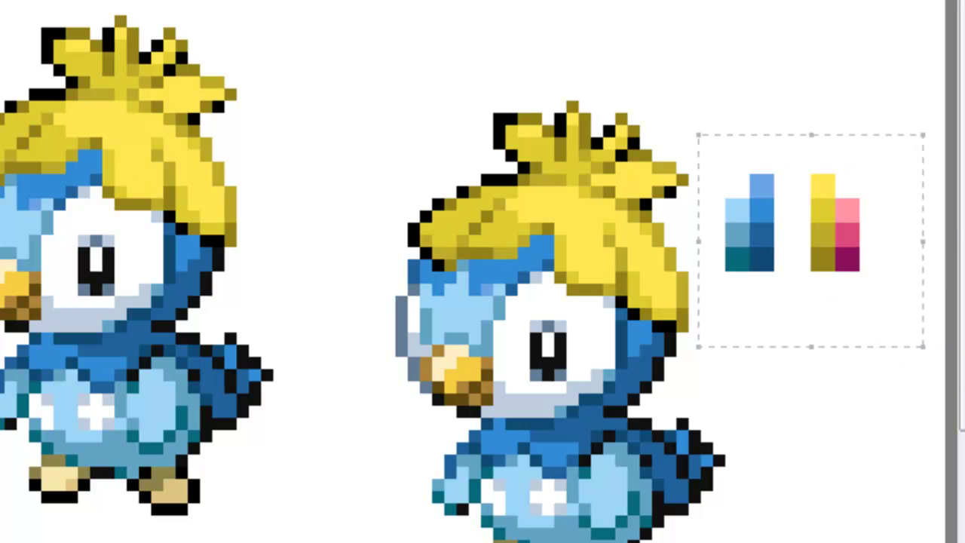
pyautogui.moveTo(782, 252); pyautogui.dragTo(801, 257)
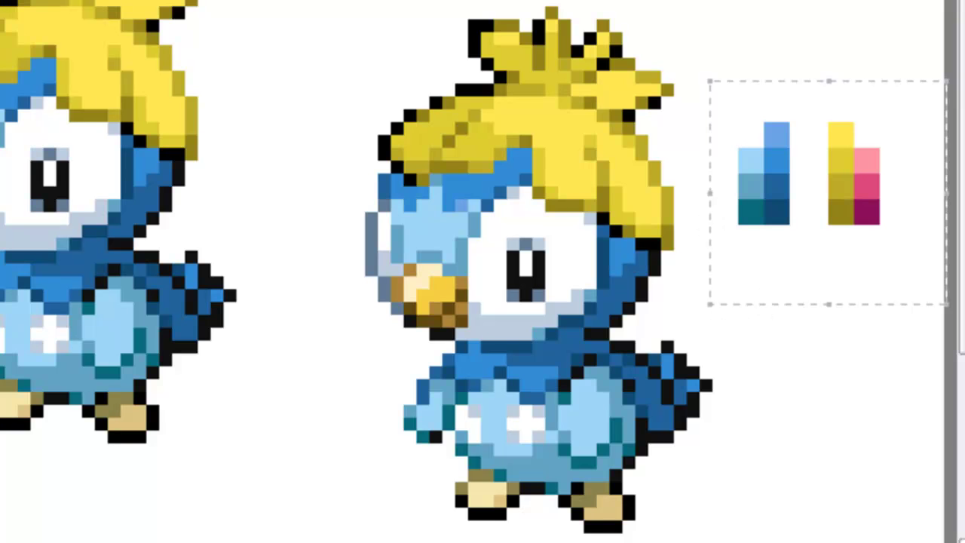
# Recolor the black outline along the left side and tufts of the newest penguin's hair in dark olive with the Pencil.
pyautogui.hotkey('ctrl', 'd')
pyautogui.press('k')
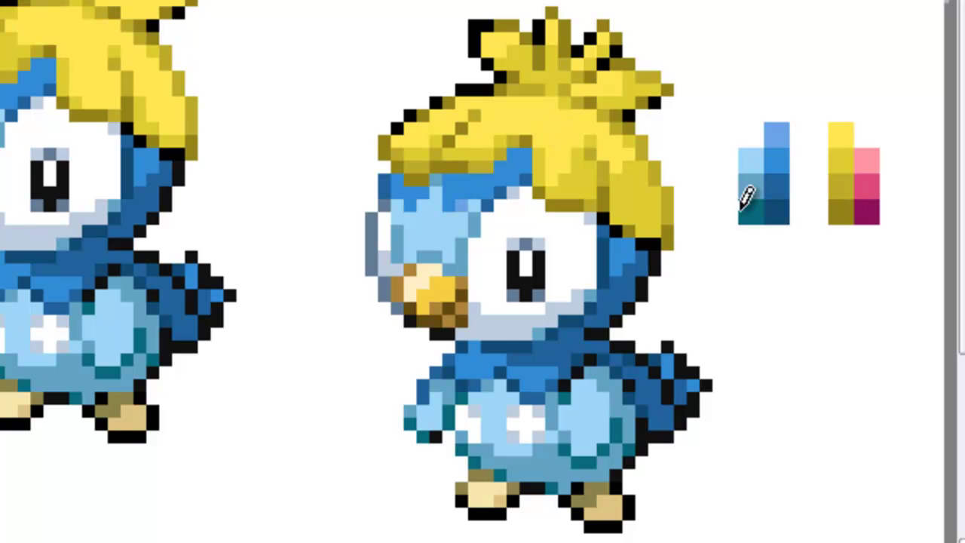
pyautogui.moveTo(404, 120); pyautogui.dragTo(505, 65)
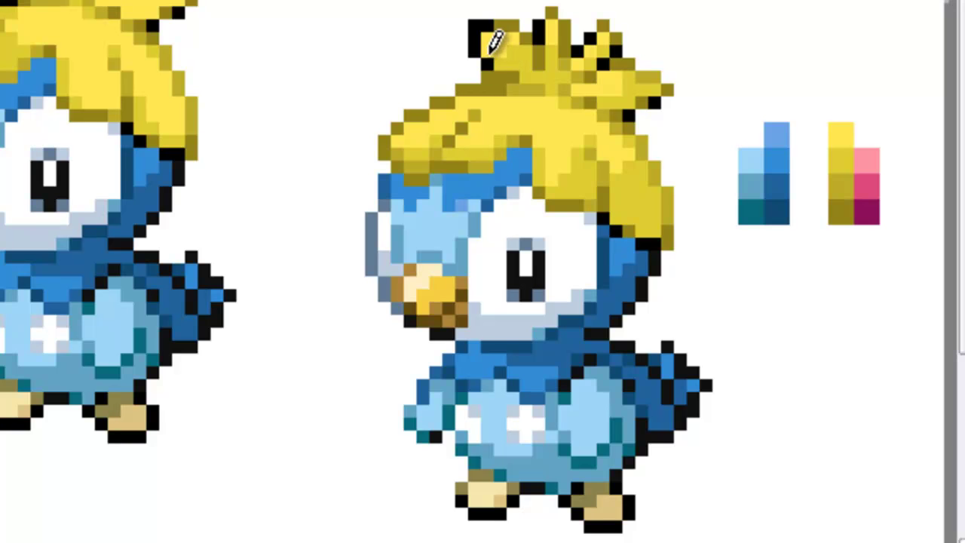
pyautogui.moveTo(495, 57)
pyautogui.mouseDown()
pyautogui.moveTo(510, 78)
pyautogui.moveTo(477, 50)
pyautogui.moveTo(491, 17)
pyautogui.mouseUp()
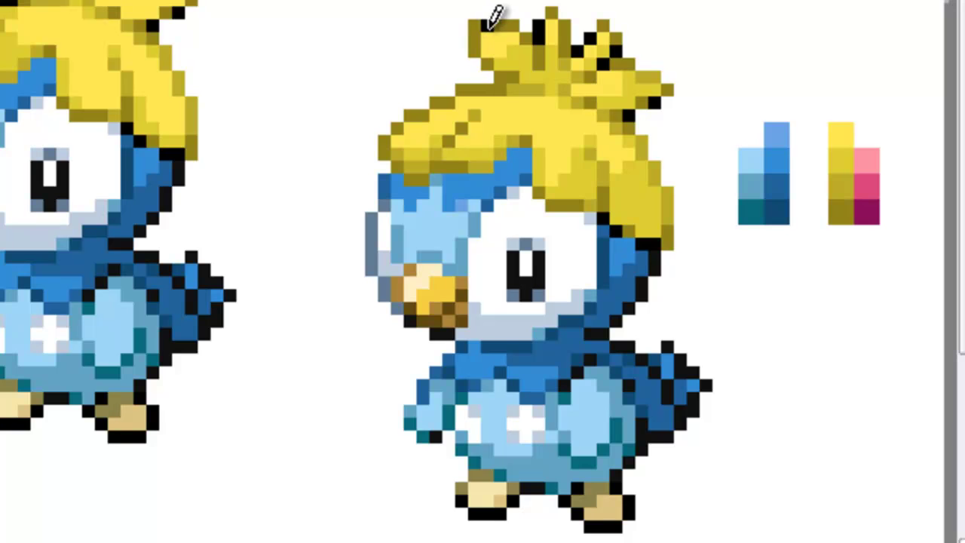
pyautogui.moveTo(551, 11); pyautogui.dragTo(551, 22)
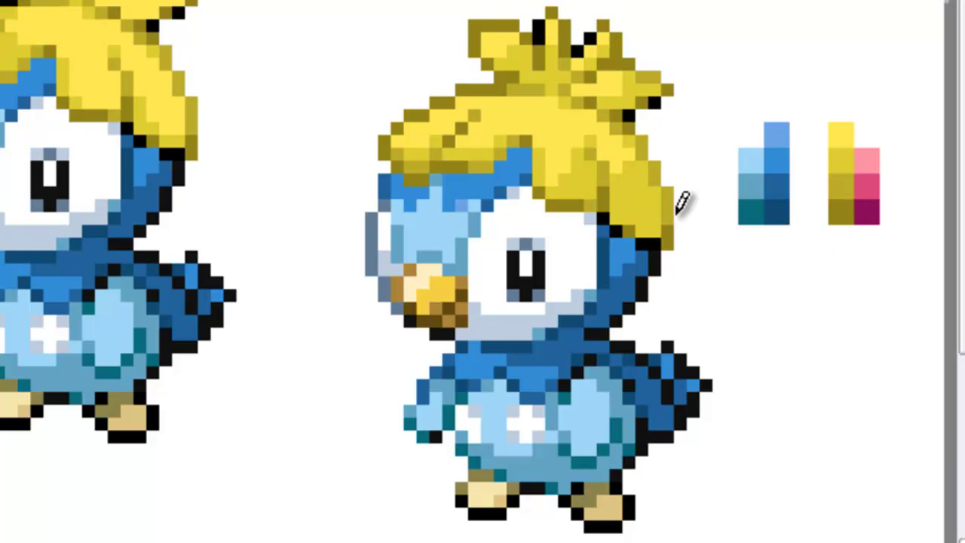
# Redraw the outline down the right side of the newest penguin's hair in black, from the upper spikes to the lower tip.
pyautogui.moveTo(669, 226); pyautogui.dragTo(669, 201)
pyautogui.hotkey('ctrl', 'z')
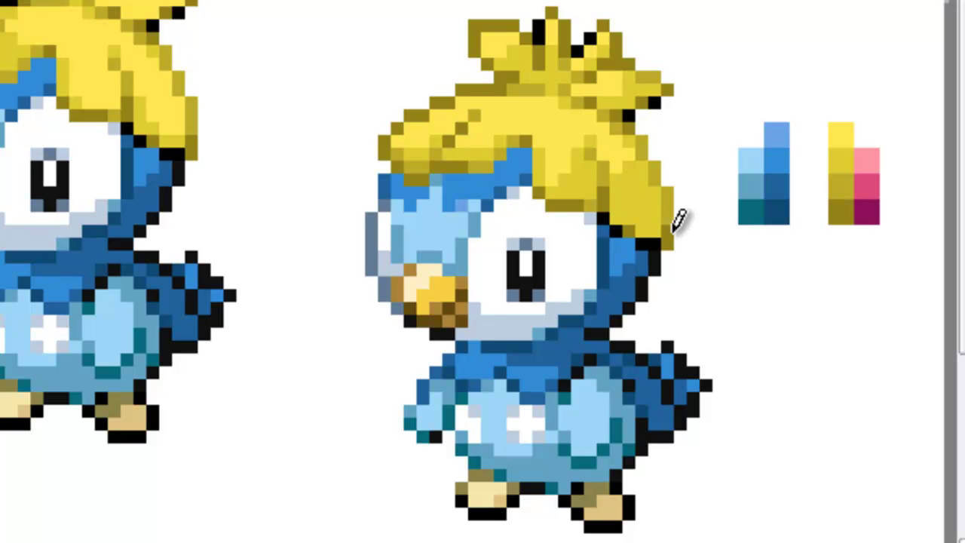
pyautogui.moveTo(669, 224)
pyautogui.mouseDown()
pyautogui.moveTo(671, 190)
pyautogui.moveTo(650, 169)
pyautogui.mouseUp()
pyautogui.hotkey('ctrl', 'z')
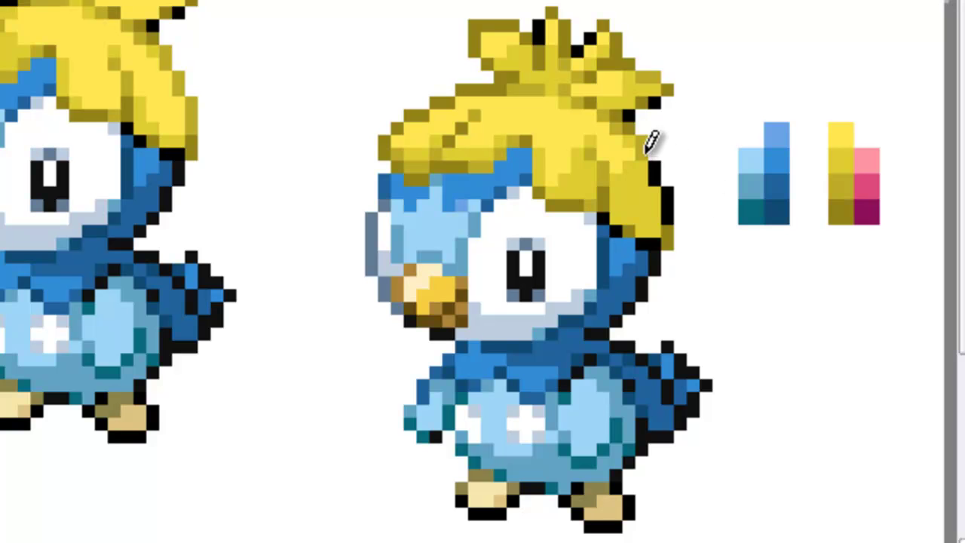
pyautogui.scroll(3, 959, 226)
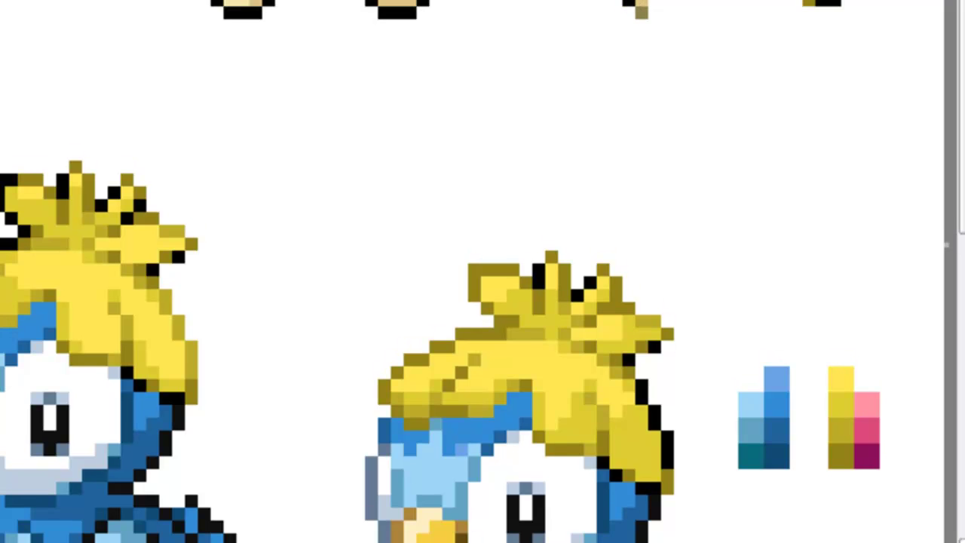
pyautogui.click(646, 319)
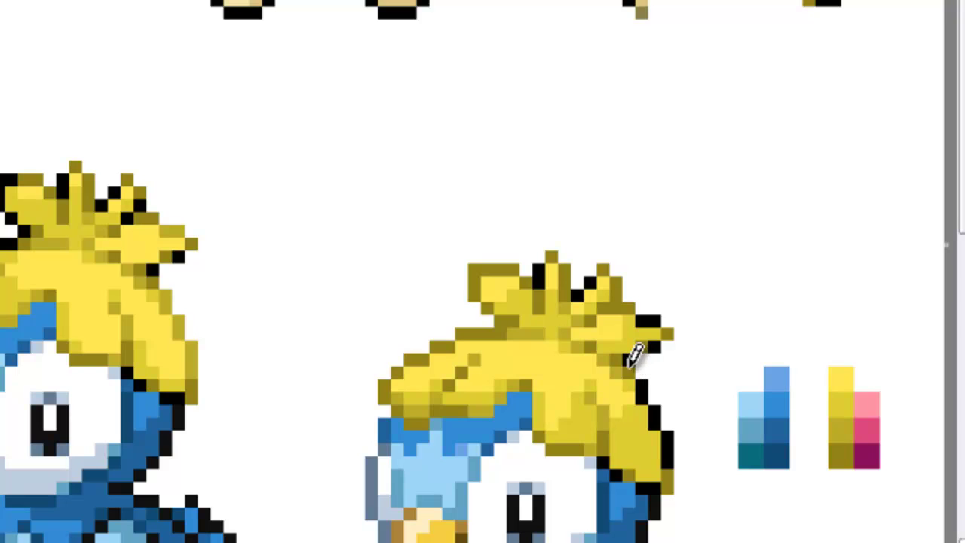
pyautogui.moveTo(632, 294); pyautogui.dragTo(616, 258)
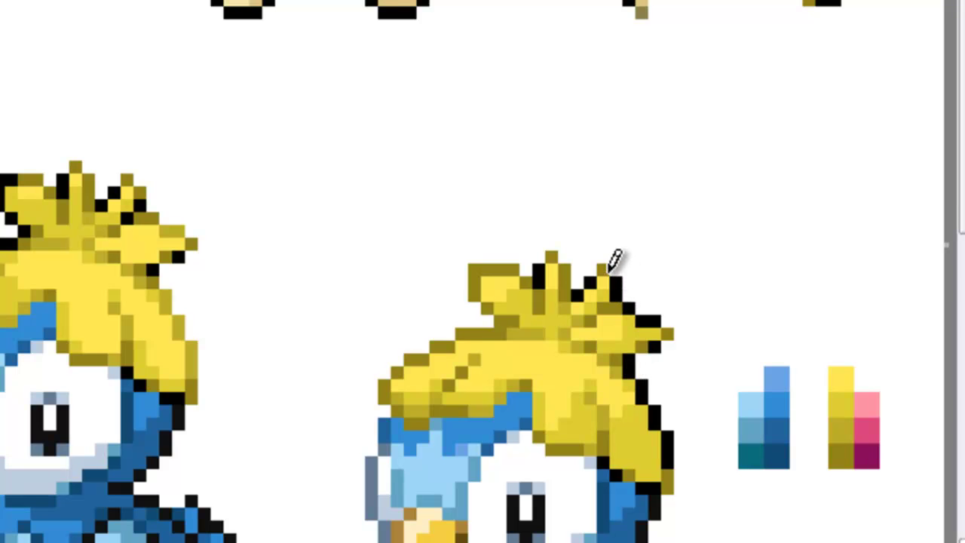
pyautogui.scroll(-2, 956, 222)
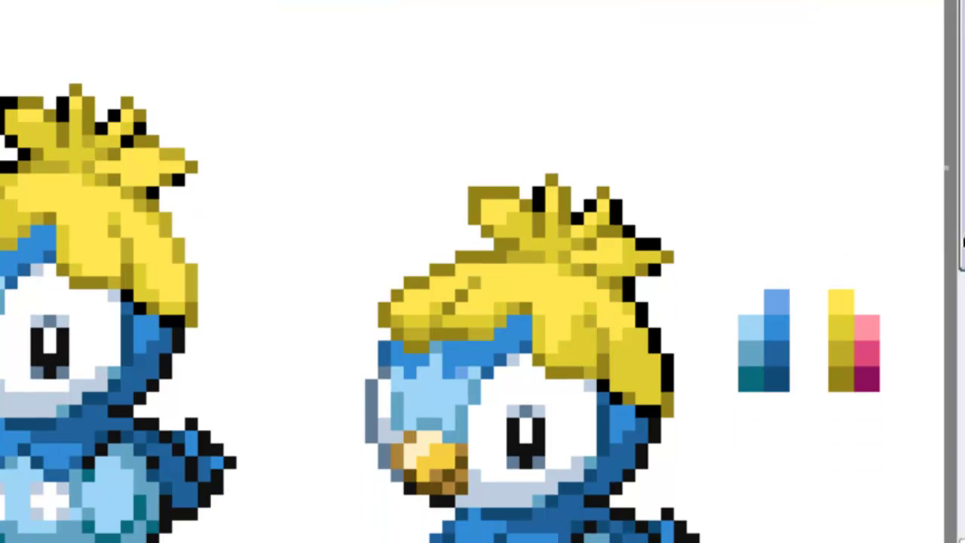
pyautogui.click(671, 391)
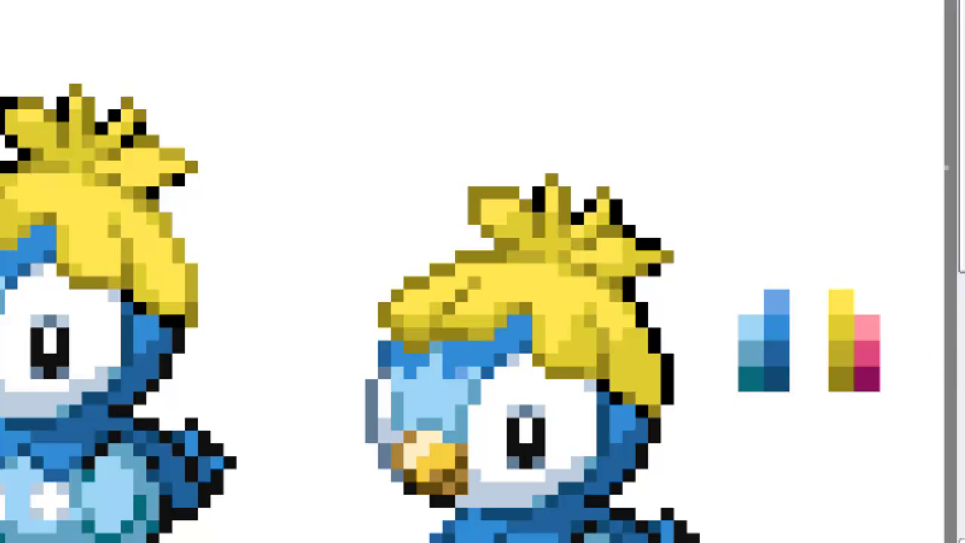
# Try a black outline along the lower edge of the yellow fringe above the penguin's eye.
pyautogui.scroll(-2, 961, 313)
pyautogui.scroll(-1, 962, 313)
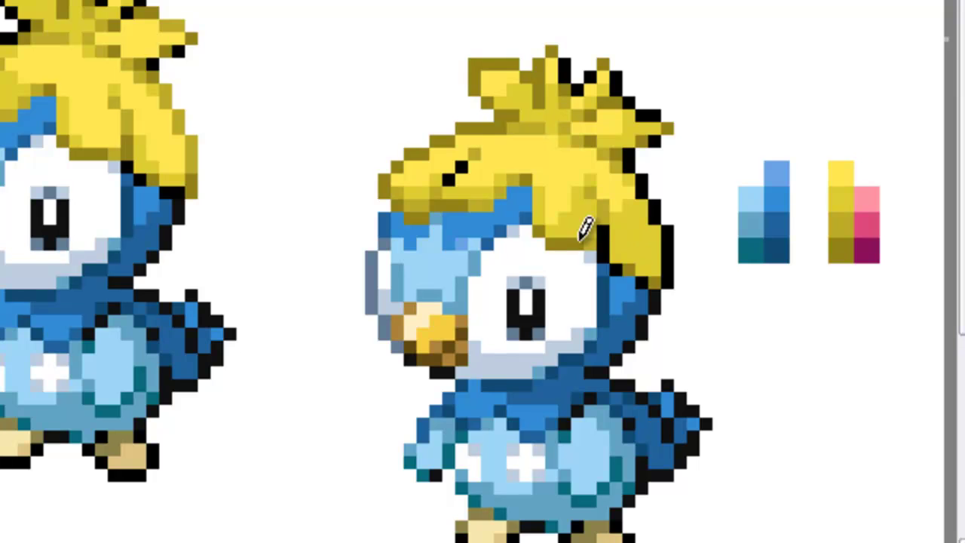
pyautogui.moveTo(539, 225); pyautogui.dragTo(578, 233)
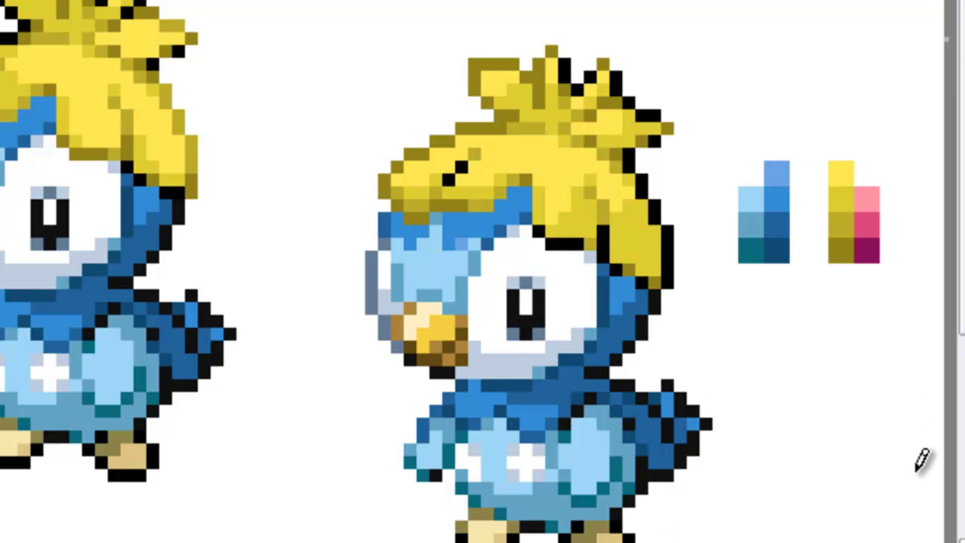
pyautogui.scroll(-3, 797, 424)
pyautogui.scroll(3, 797, 424)
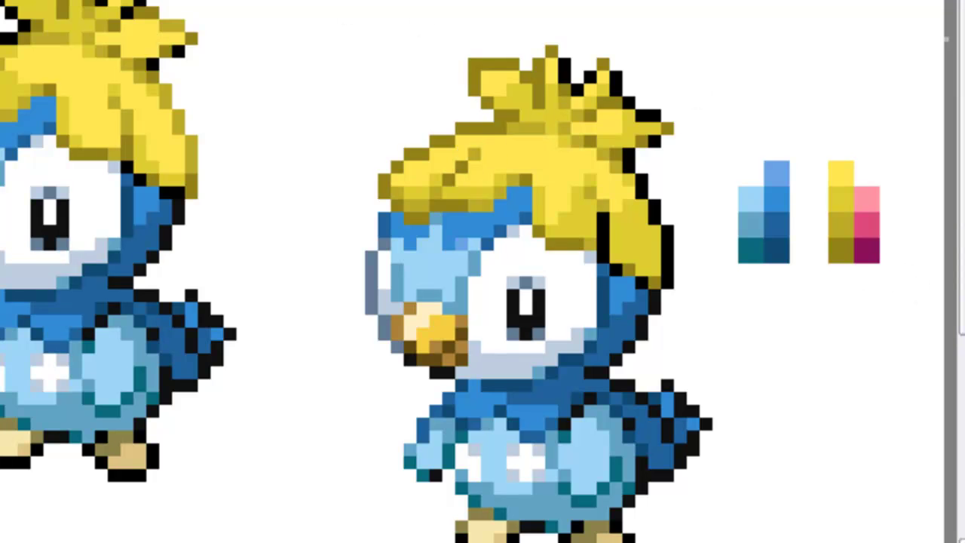
# Duplicate the penguin with the re-outlined hair and place the copy below the two penguins at the start of the row.
pyautogui.scroll(-3, 483, 271)
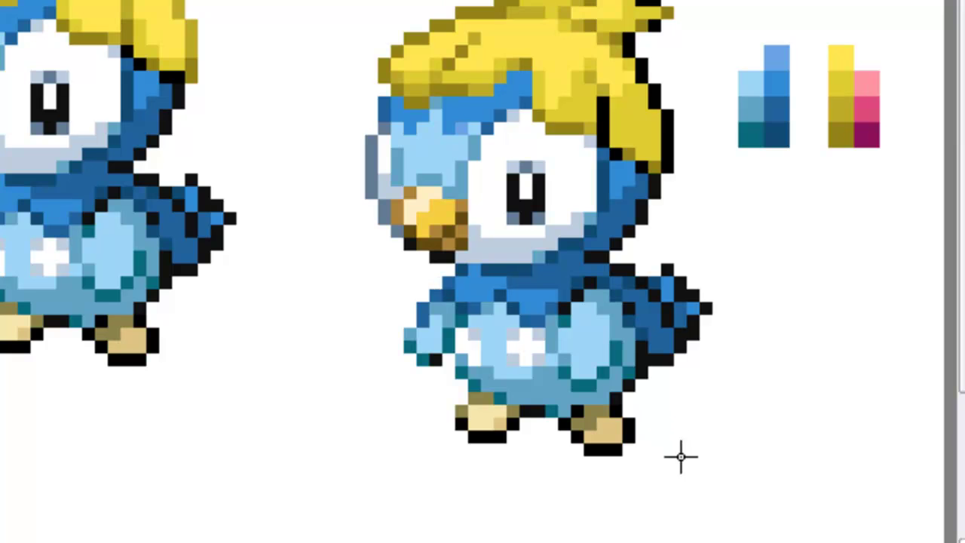
pyautogui.moveTo(710, 463); pyautogui.dragTo(310, 0)
pyautogui.rightClick(674, 271)
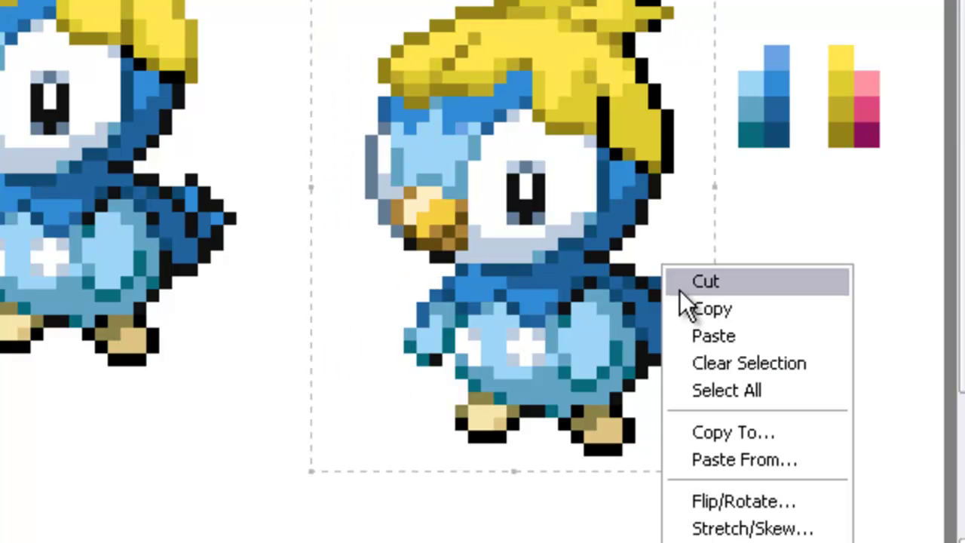
pyautogui.click(720, 311)
pyautogui.click(64, 452)
pyautogui.rightClick(63, 454)
pyautogui.click(112, 516)
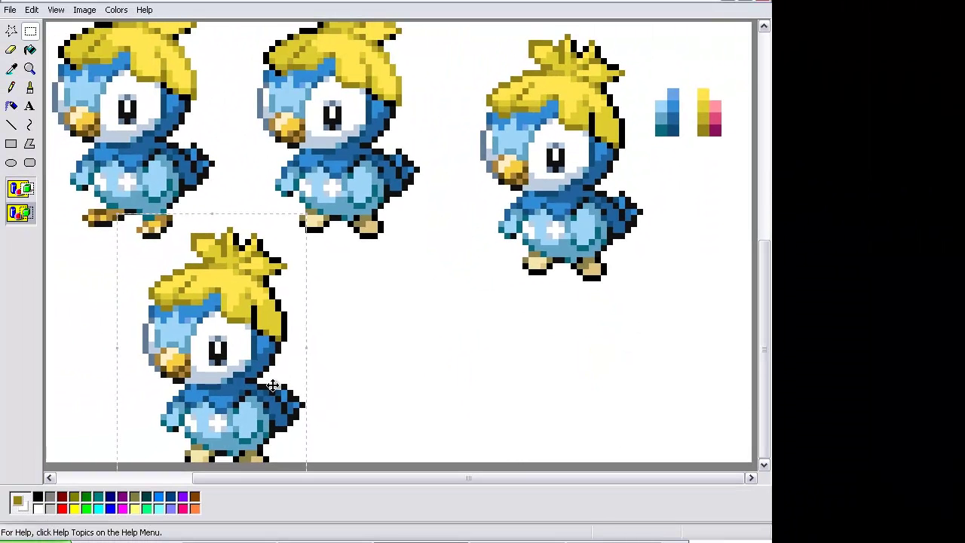
pyautogui.moveTo(273, 386); pyautogui.dragTo(266, 359)
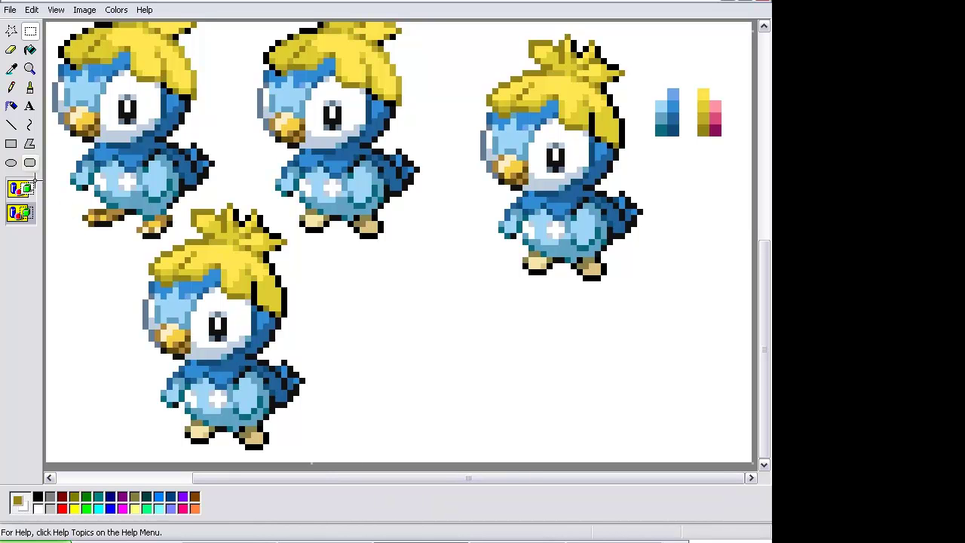
# Extend the canvas downward to make more empty white space below the sprites.
pyautogui.click(30, 69)
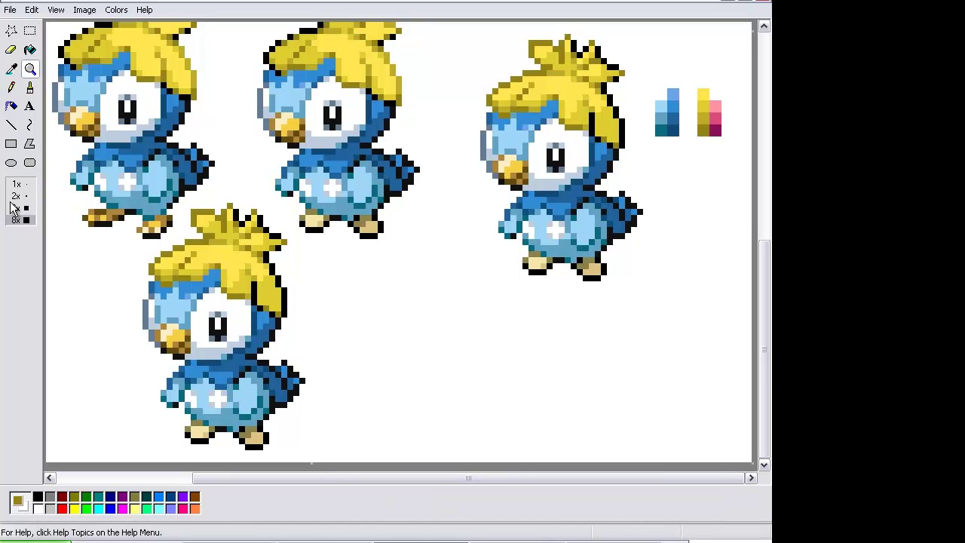
pyautogui.click(66, 239)
pyautogui.moveTo(156, 239); pyautogui.dragTo(146, 298)
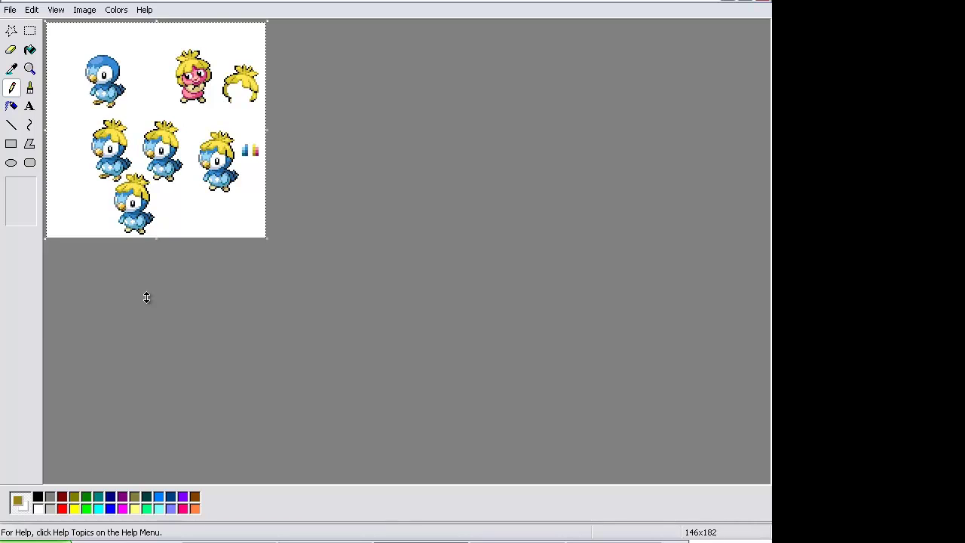
pyautogui.moveTo(145, 345); pyautogui.dragTo(147, 345)
pyautogui.click(30, 70)
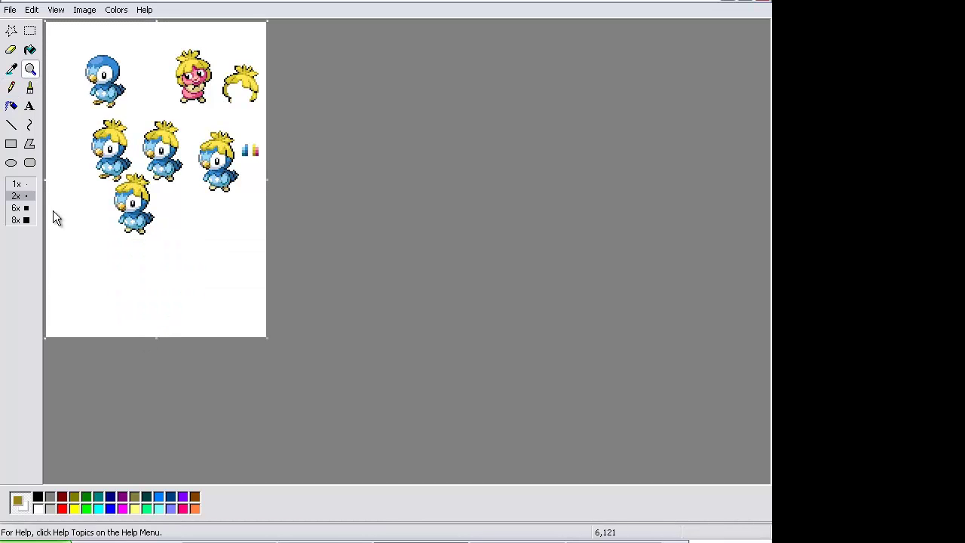
pyautogui.click(21, 208)
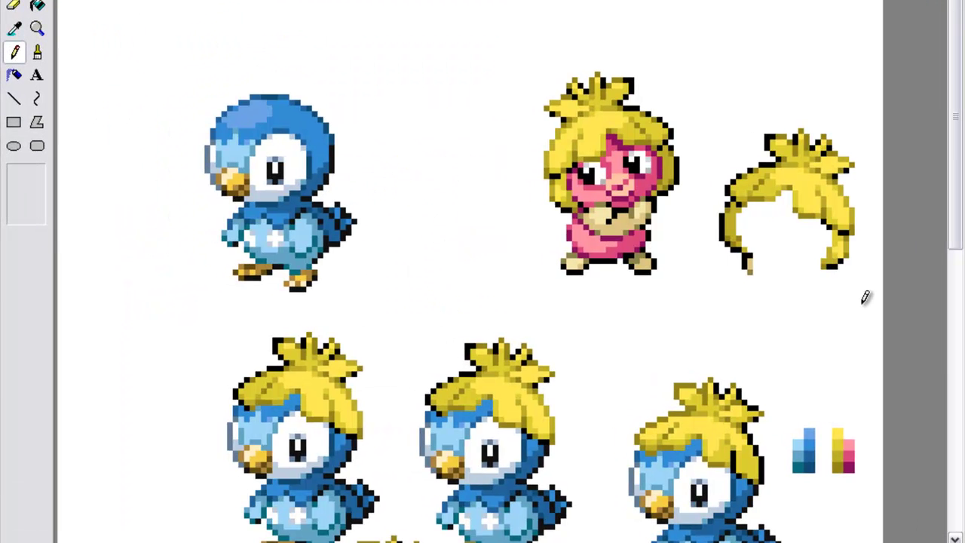
# Lasso the new penguin copy with a free-form selection and move it down and left into the empty space.
pyautogui.scroll(-8, 863, 305)
pyautogui.scroll(4, 531, 260)
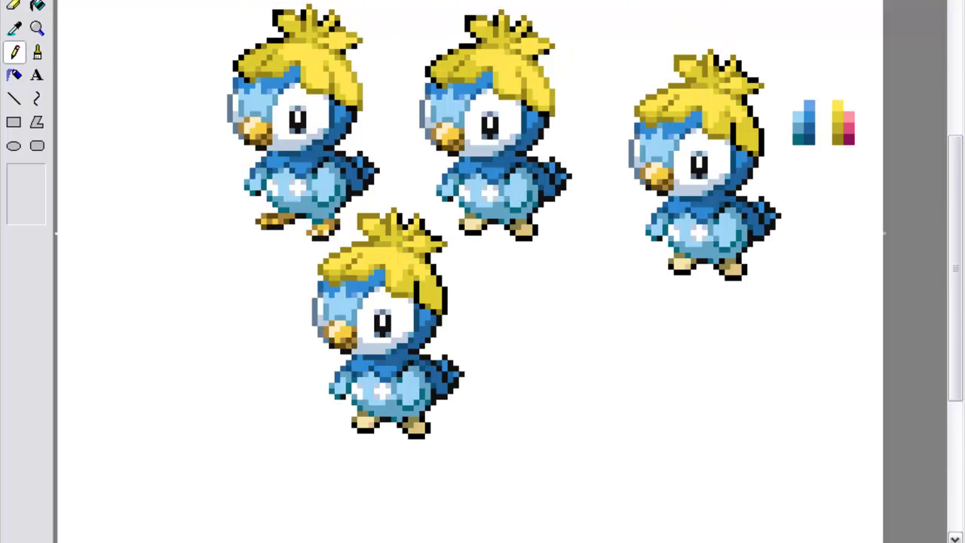
pyautogui.click(37, 0)
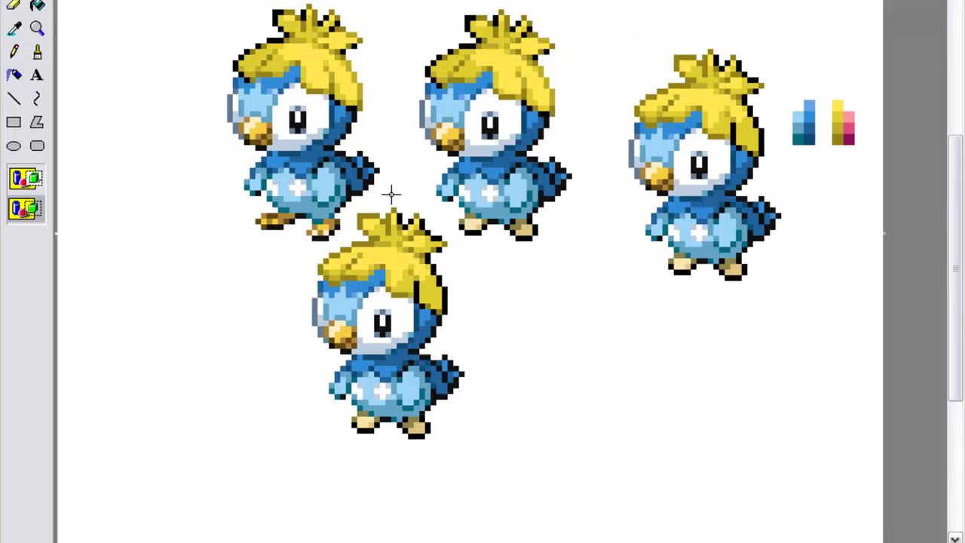
pyautogui.moveTo(444, 227); pyautogui.dragTo(503, 328)
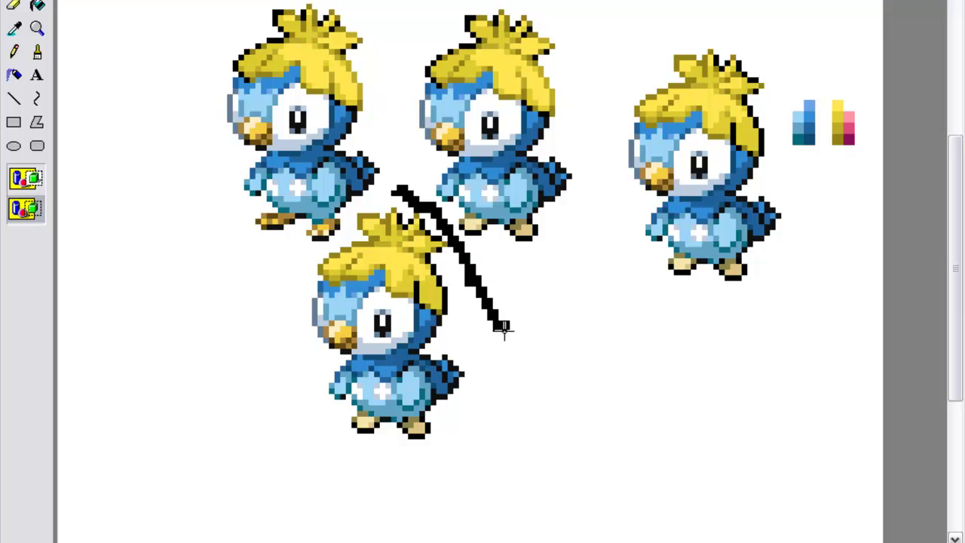
pyautogui.moveTo(516, 427); pyautogui.dragTo(391, 460)
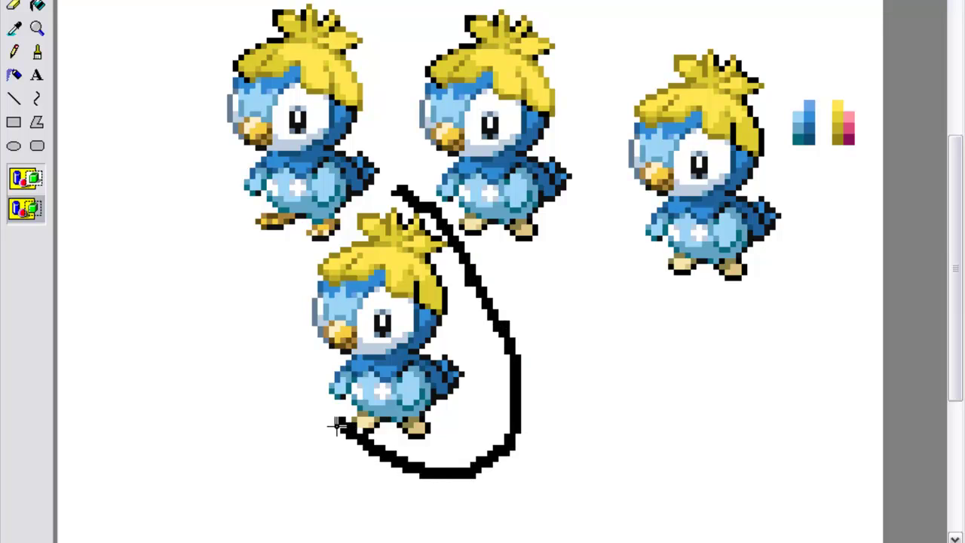
pyautogui.moveTo(340, 426)
pyautogui.mouseDown()
pyautogui.moveTo(299, 401)
pyautogui.moveTo(295, 341)
pyautogui.mouseUp()
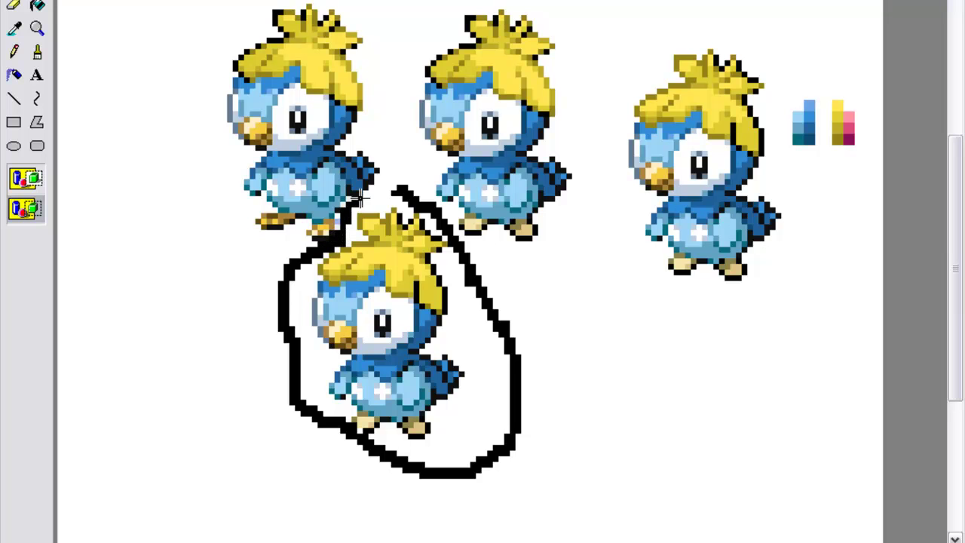
pyautogui.moveTo(385, 187); pyautogui.dragTo(395, 188)
pyautogui.moveTo(385, 308)
pyautogui.mouseDown()
pyautogui.moveTo(389, 351)
pyautogui.moveTo(492, 416)
pyautogui.moveTo(288, 448)
pyautogui.moveTo(352, 408)
pyautogui.moveTo(285, 276)
pyautogui.moveTo(392, 151)
pyautogui.moveTo(647, 203)
pyautogui.moveTo(228, 382)
pyautogui.moveTo(186, 417)
pyautogui.mouseUp()
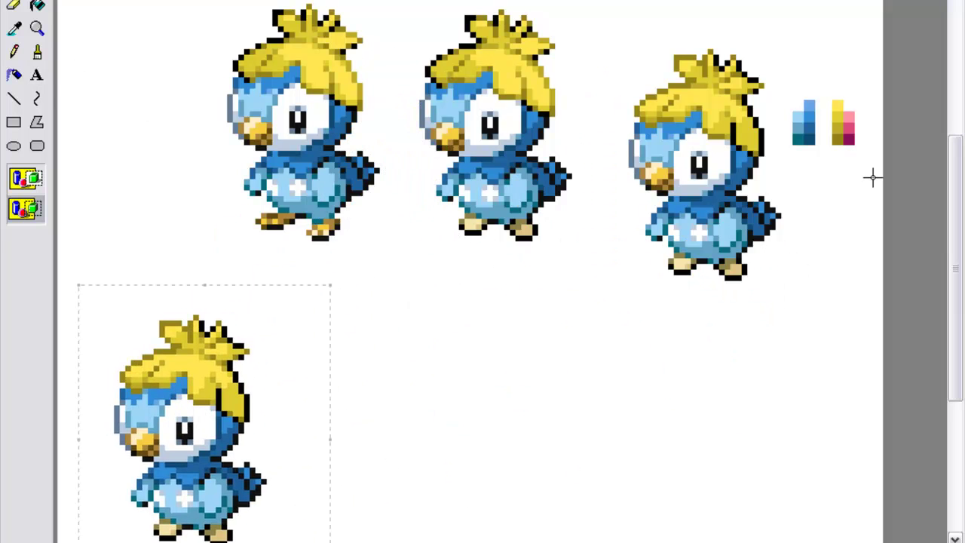
# Move both the blue and yellow-pink palette swatches to just right of the lower penguin's head.
pyautogui.moveTo(773, 70); pyautogui.dragTo(868, 168)
pyautogui.rightClick(860, 151)
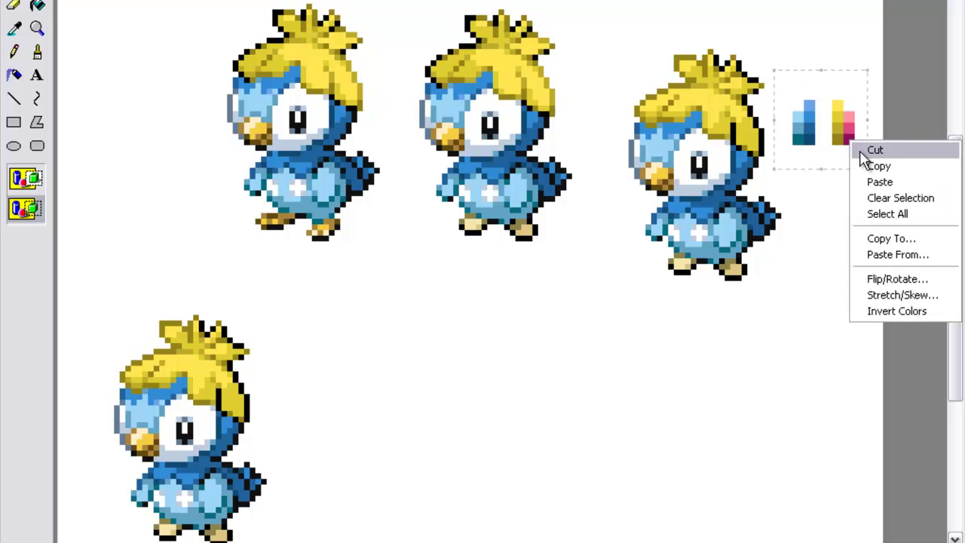
pyautogui.click(836, 125)
pyautogui.moveTo(836, 125); pyautogui.dragTo(332, 372)
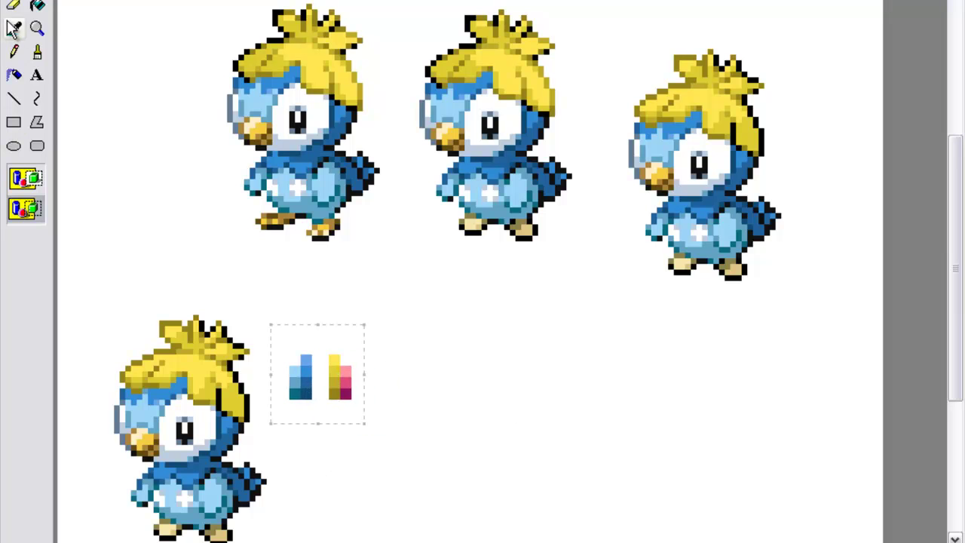
# Replace the lightest blue on the lower penguin's face, belly and wings with the brightest yellow palette swatch using the colour-replacing eraser.
pyautogui.click(36, 29)
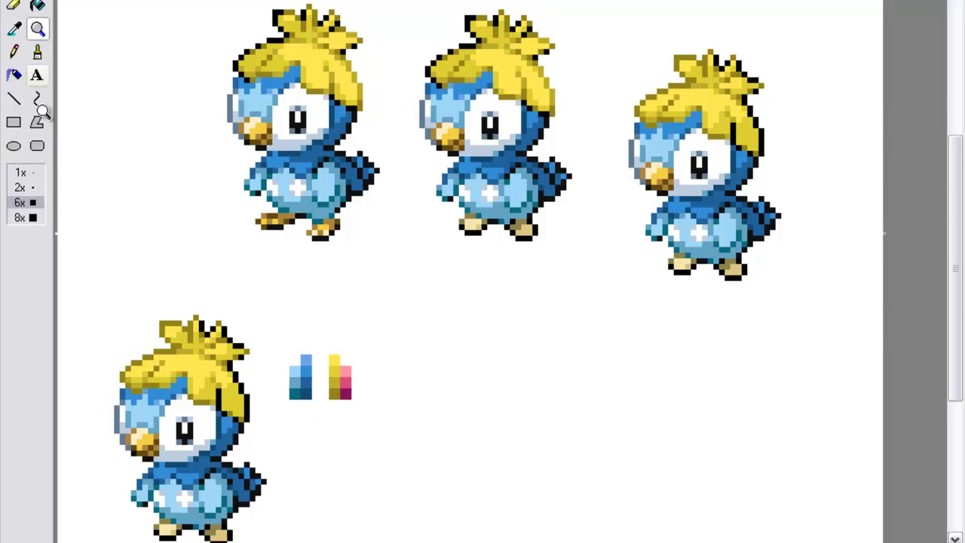
pyautogui.click(28, 219)
pyautogui.moveTo(959, 259); pyautogui.dragTo(956, 339)
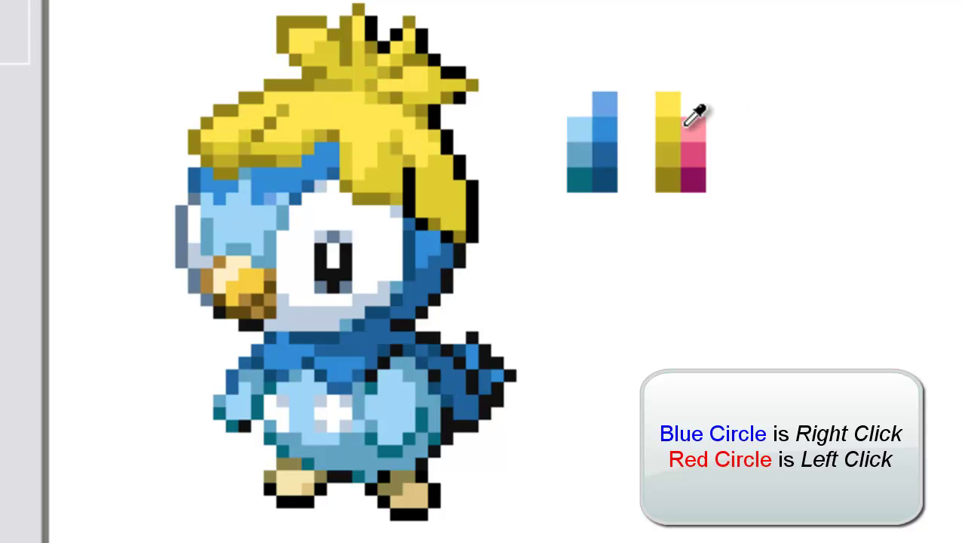
pyautogui.click(571, 128)
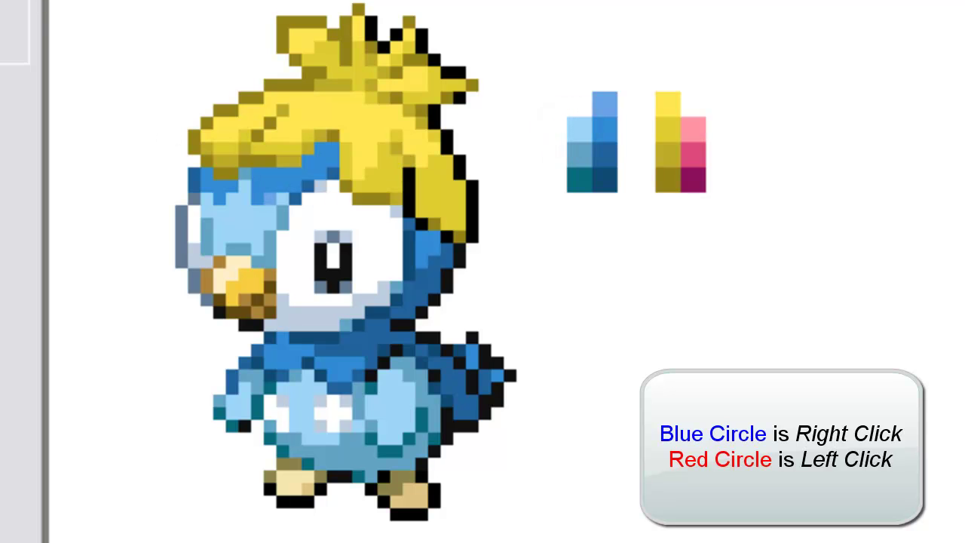
pyautogui.moveTo(230, 194)
pyautogui.mouseDown()
pyautogui.moveTo(212, 230)
pyautogui.moveTo(259, 240)
pyautogui.mouseUp()
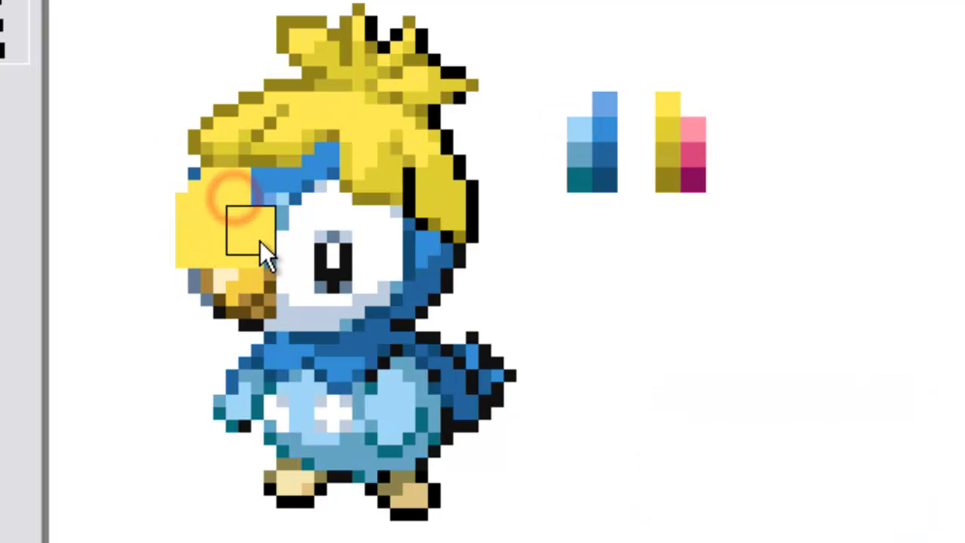
pyautogui.hotkey('ctrl', 'z')
pyautogui.click(236, 202)
pyautogui.moveTo(239, 264)
pyautogui.mouseDown()
pyautogui.moveTo(363, 225)
pyautogui.moveTo(214, 326)
pyautogui.moveTo(289, 373)
pyautogui.moveTo(357, 377)
pyautogui.moveTo(276, 415)
pyautogui.moveTo(500, 431)
pyautogui.mouseUp()
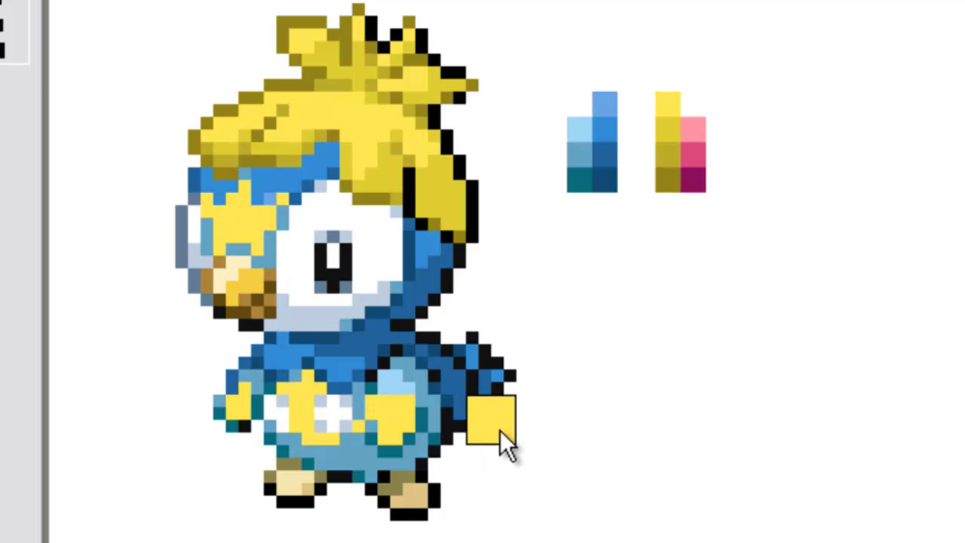
pyautogui.moveTo(471, 469); pyautogui.dragTo(345, 424)
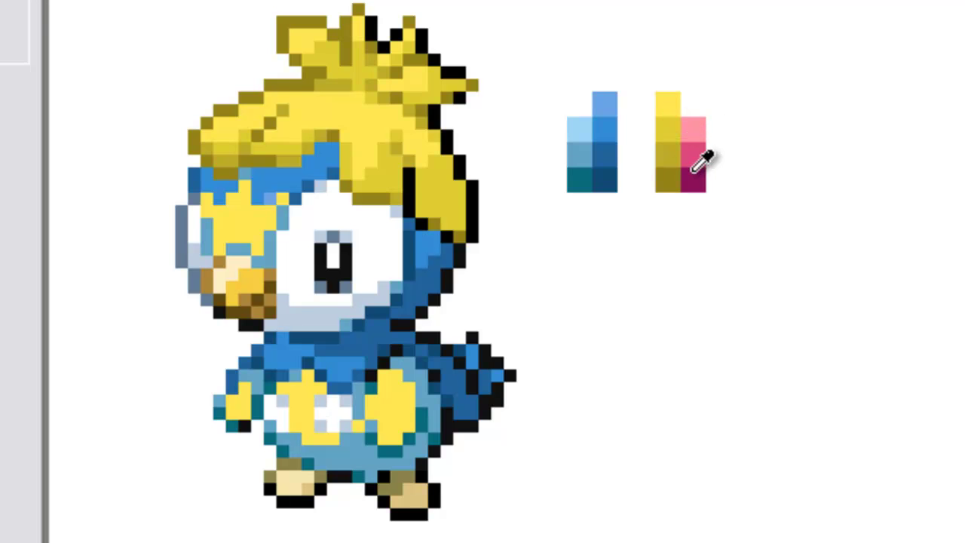
# Replace the mid light-blue shading on the lower penguin's face, belly and wings with the second yellow swatch.
pyautogui.moveTo(702, 162); pyautogui.dragTo(791, 286)
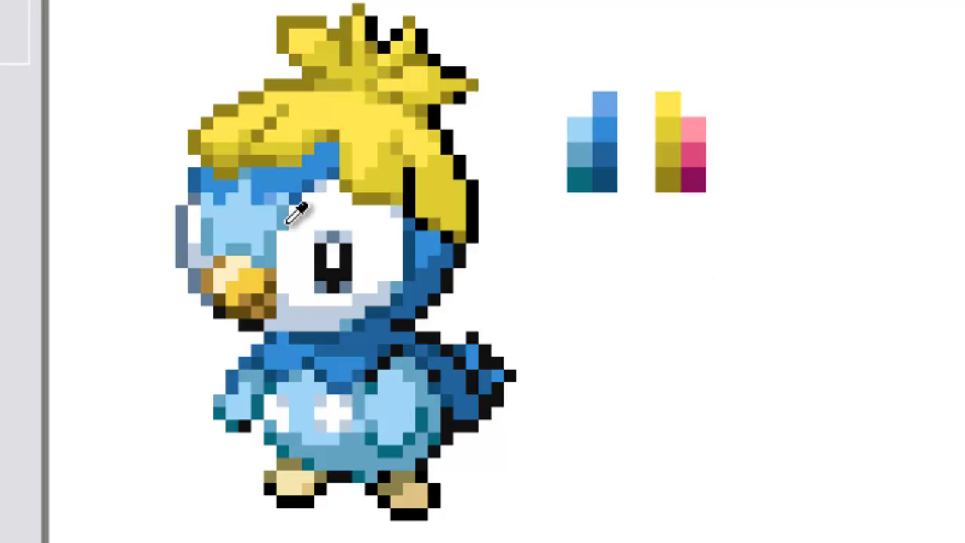
pyautogui.hotkey('ctrl', 'z')
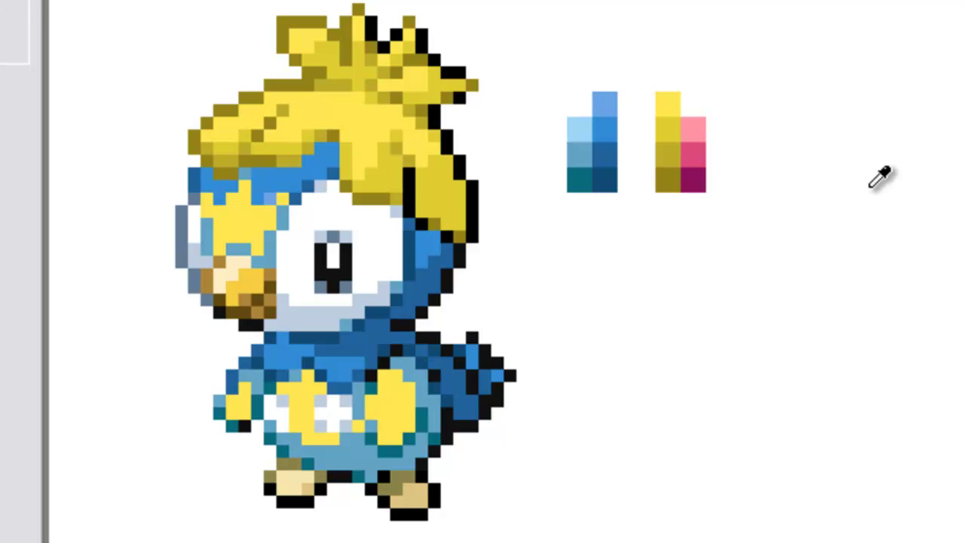
pyautogui.click(667, 133)
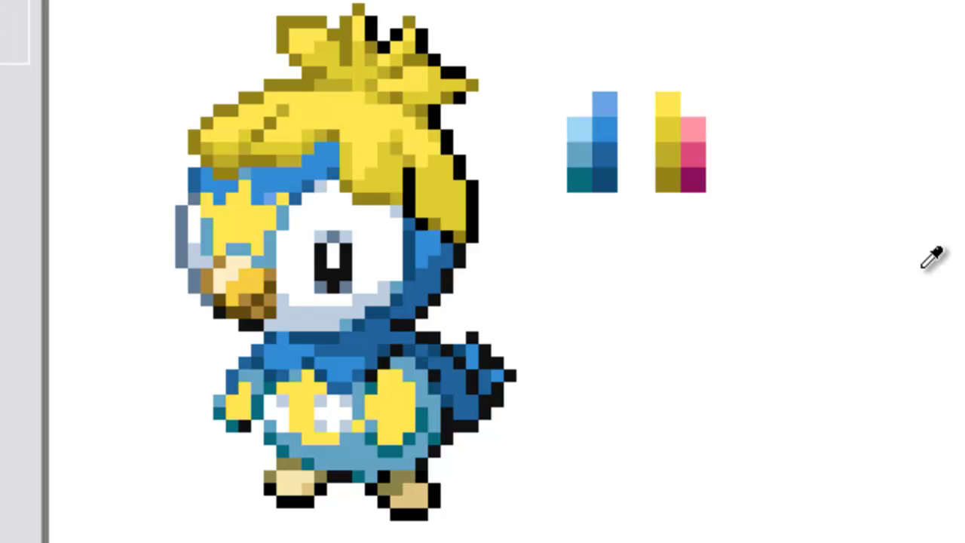
pyautogui.click(580, 145)
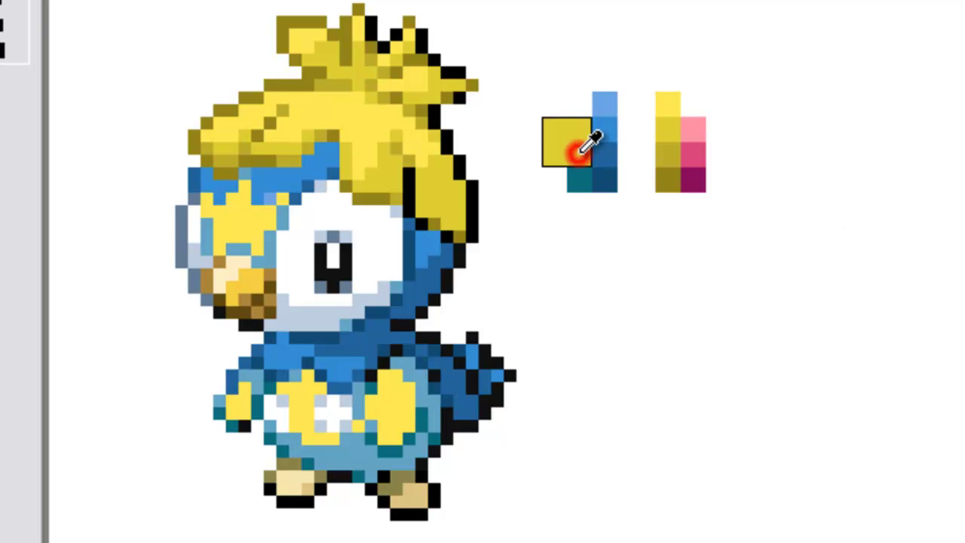
pyautogui.click(217, 189)
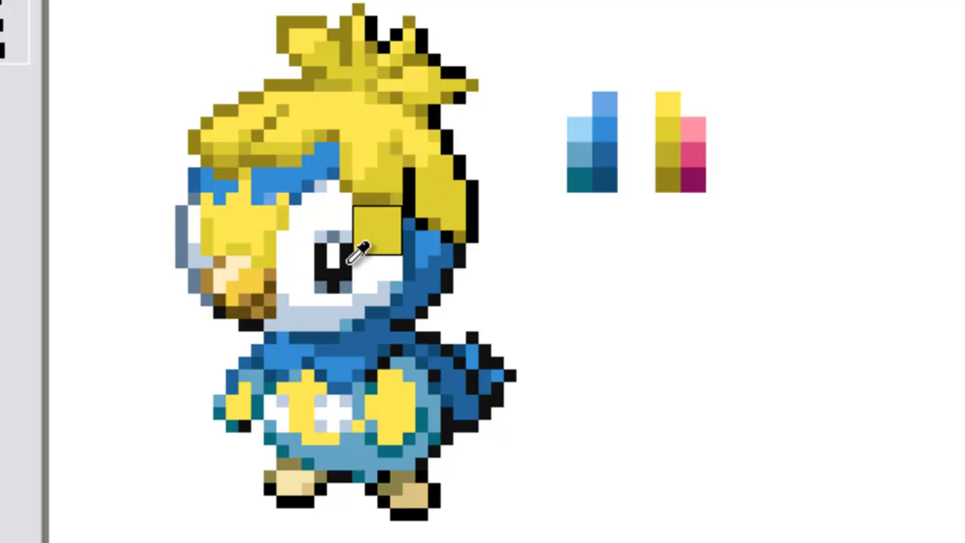
pyautogui.moveTo(294, 351)
pyautogui.mouseDown()
pyautogui.moveTo(307, 376)
pyautogui.moveTo(474, 304)
pyautogui.moveTo(301, 396)
pyautogui.moveTo(424, 411)
pyautogui.moveTo(316, 447)
pyautogui.moveTo(400, 447)
pyautogui.moveTo(377, 471)
pyautogui.mouseUp()
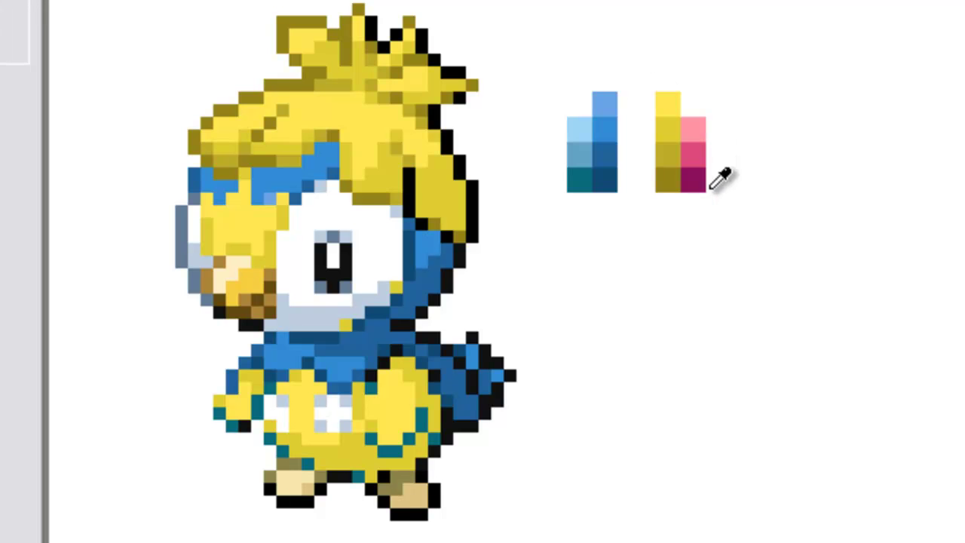
# Replace the teal outline shading around the lower penguin's wings and belly with the third, darker yellow swatch.
pyautogui.click(668, 158)
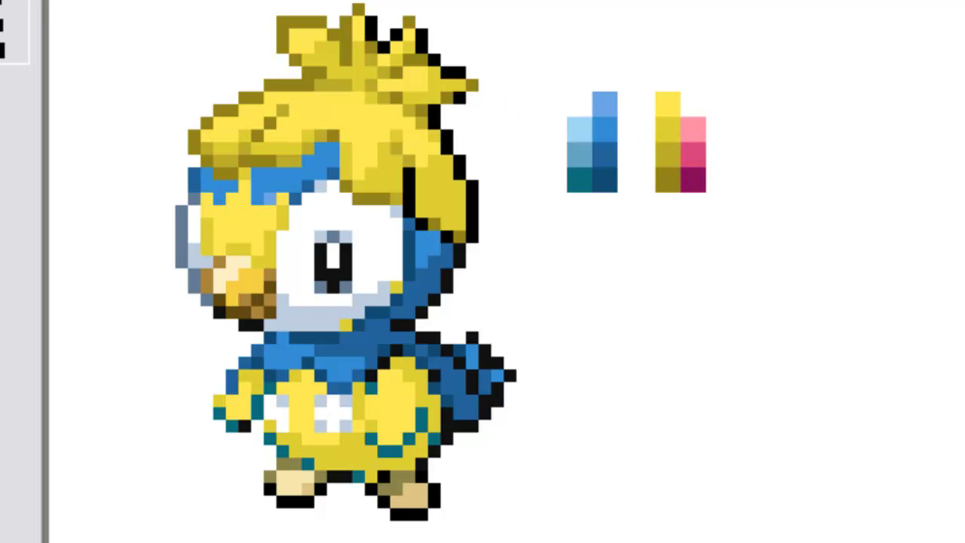
pyautogui.click(576, 178)
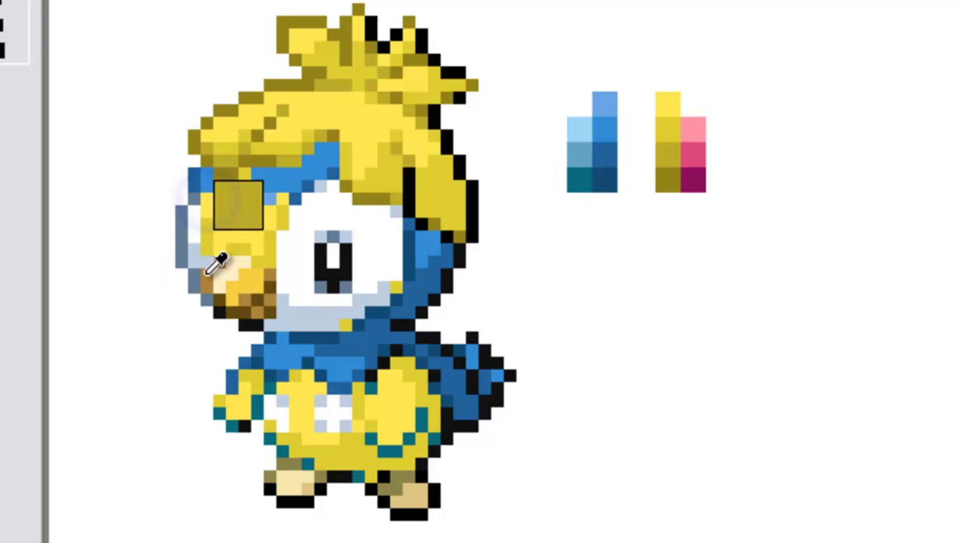
pyautogui.moveTo(217, 392)
pyautogui.mouseDown()
pyautogui.moveTo(251, 417)
pyautogui.moveTo(431, 458)
pyautogui.mouseUp()
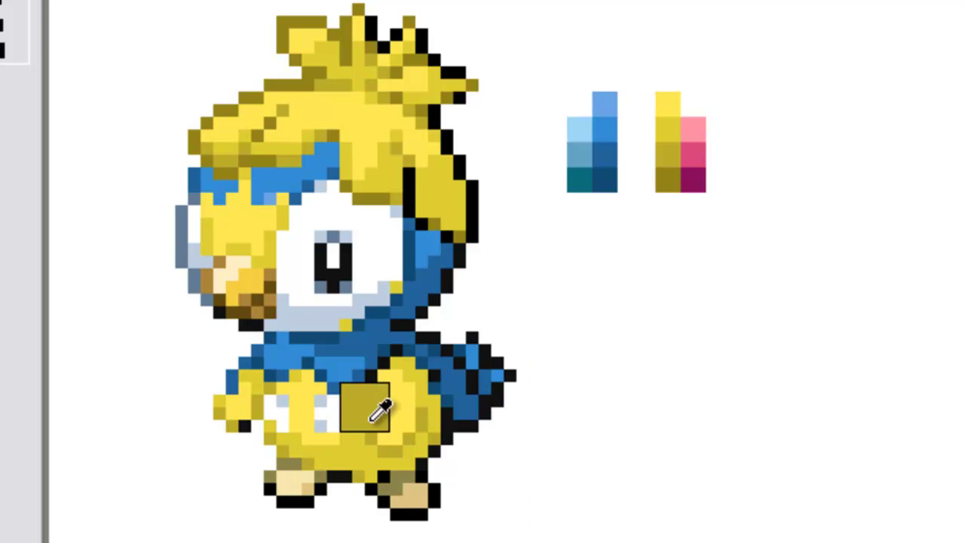
# Replace the highlight pixel on the forehead and the medium blue on the head, collar and tail with the light pink swatch.
pyautogui.click(10, 54)
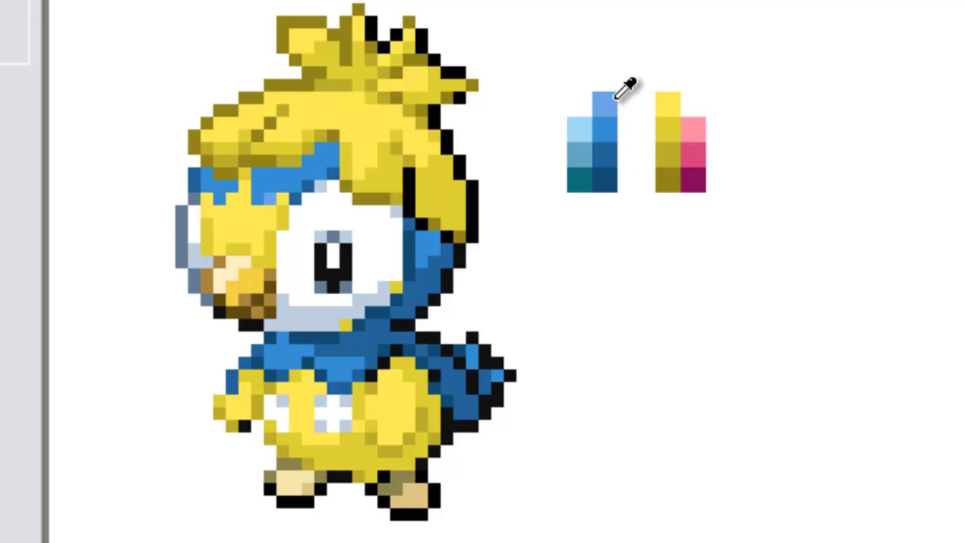
pyautogui.click(694, 129)
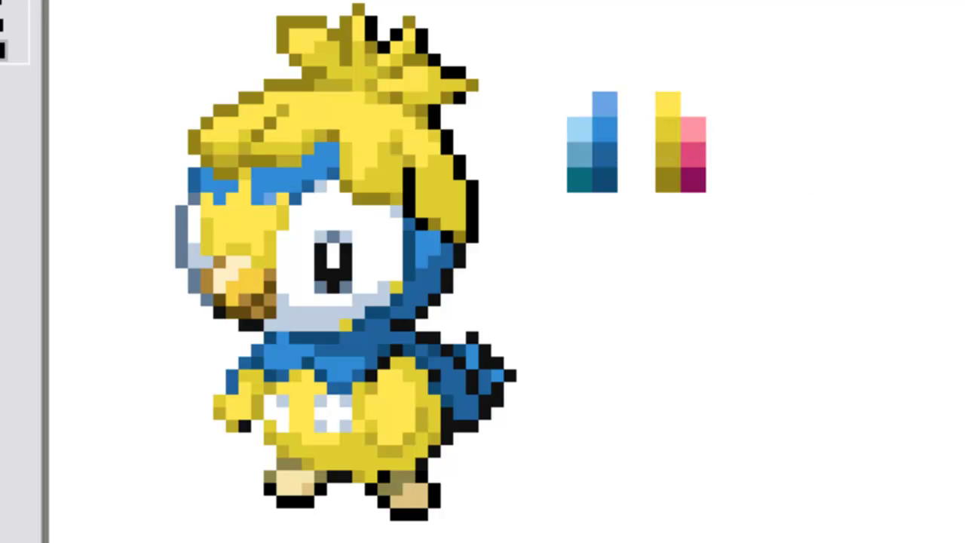
pyautogui.click(269, 198)
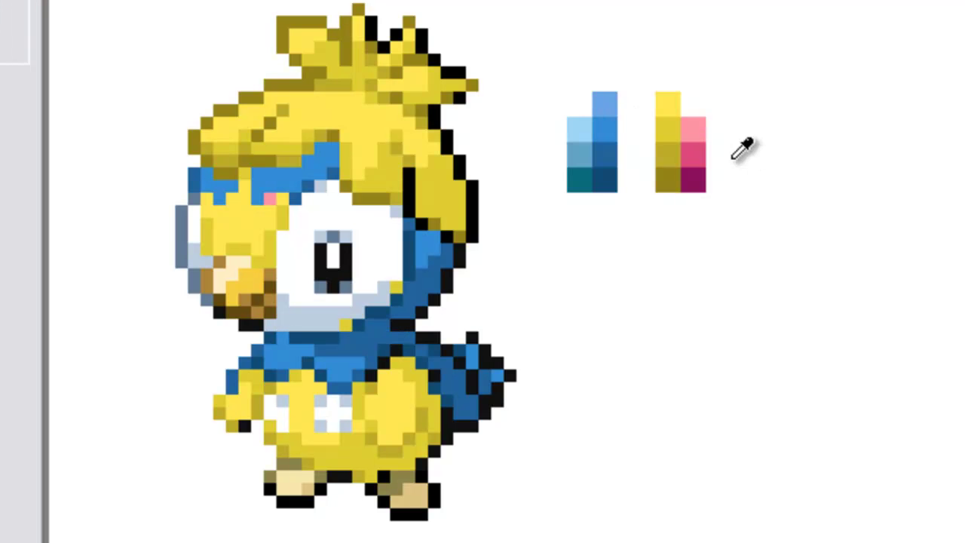
pyautogui.click(599, 133)
pyautogui.rightClick(263, 196)
pyautogui.moveTo(262, 196)
pyautogui.mouseDown()
pyautogui.moveTo(299, 187)
pyautogui.moveTo(296, 364)
pyautogui.moveTo(389, 416)
pyautogui.moveTo(306, 203)
pyautogui.mouseUp()
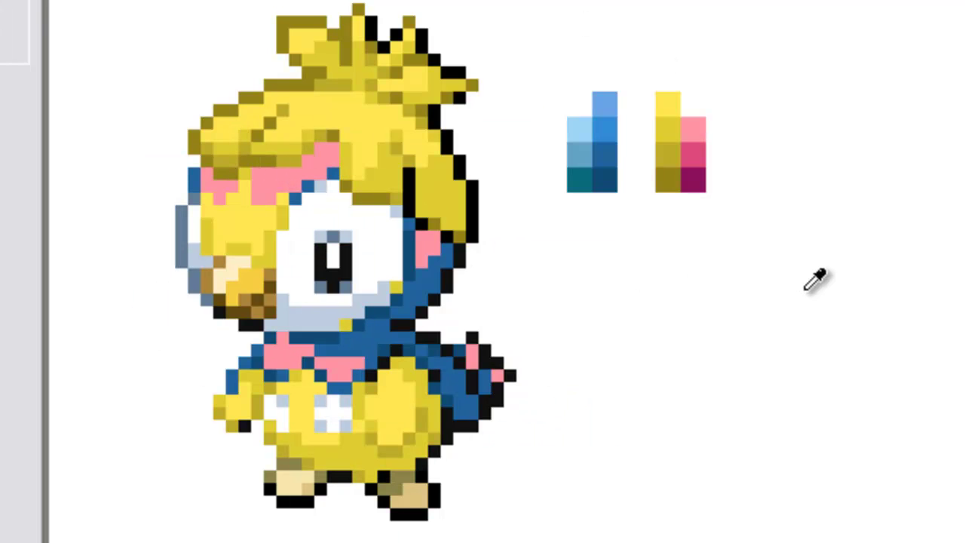
# Replace the dark blue on the lower penguin with the medium pink swatch and the darkest blue with the magenta swatch.
pyautogui.click(701, 148)
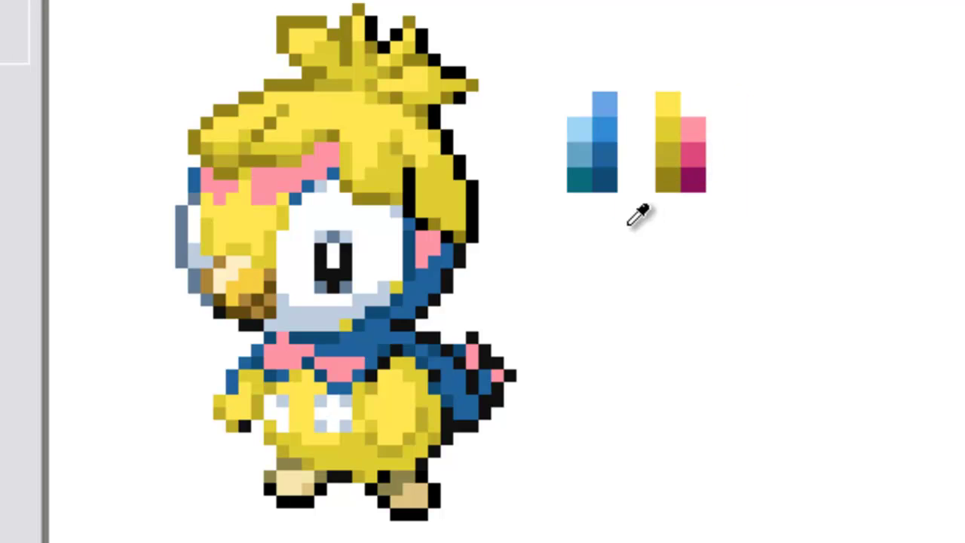
pyautogui.click(609, 155)
pyautogui.moveTo(263, 189)
pyautogui.mouseDown()
pyautogui.moveTo(291, 160)
pyautogui.moveTo(192, 311)
pyautogui.moveTo(211, 379)
pyautogui.moveTo(389, 336)
pyautogui.moveTo(227, 452)
pyautogui.moveTo(336, 430)
pyautogui.moveTo(396, 377)
pyautogui.moveTo(328, 473)
pyautogui.moveTo(270, 463)
pyautogui.moveTo(478, 422)
pyautogui.moveTo(341, 159)
pyautogui.moveTo(278, 160)
pyautogui.moveTo(217, 248)
pyautogui.mouseUp()
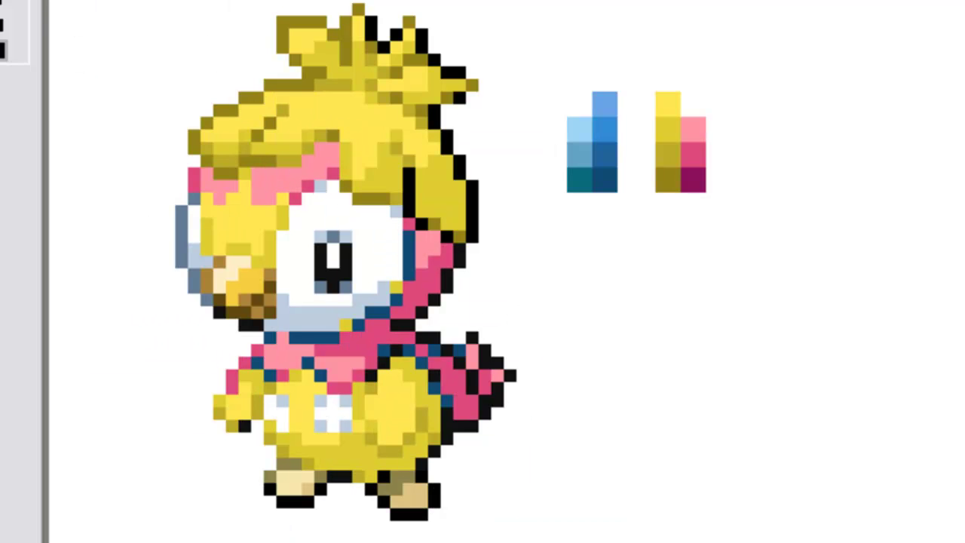
pyautogui.click(691, 175)
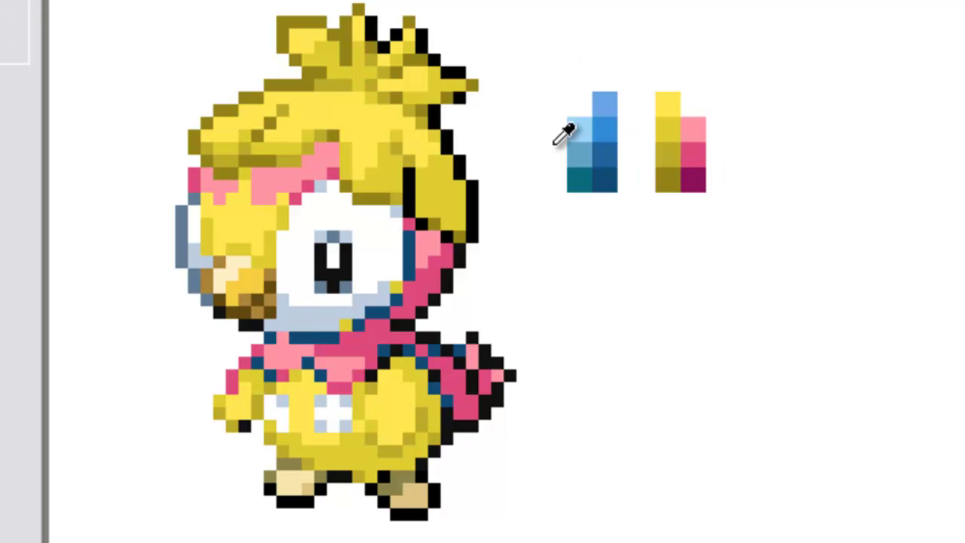
pyautogui.click(611, 183)
pyautogui.moveTo(394, 170)
pyautogui.mouseDown()
pyautogui.moveTo(271, 187)
pyautogui.moveTo(248, 379)
pyautogui.moveTo(618, 342)
pyautogui.mouseUp()
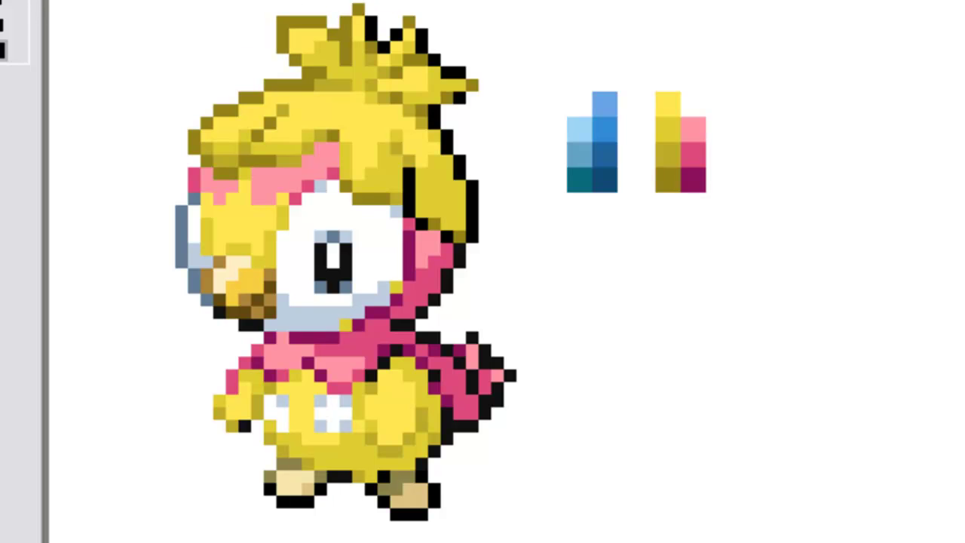
# Recolor the grey-blue outline beside the far eye and beak in medium pink, cleaning up the stray magenta pixels outside it.
pyautogui.press('i')
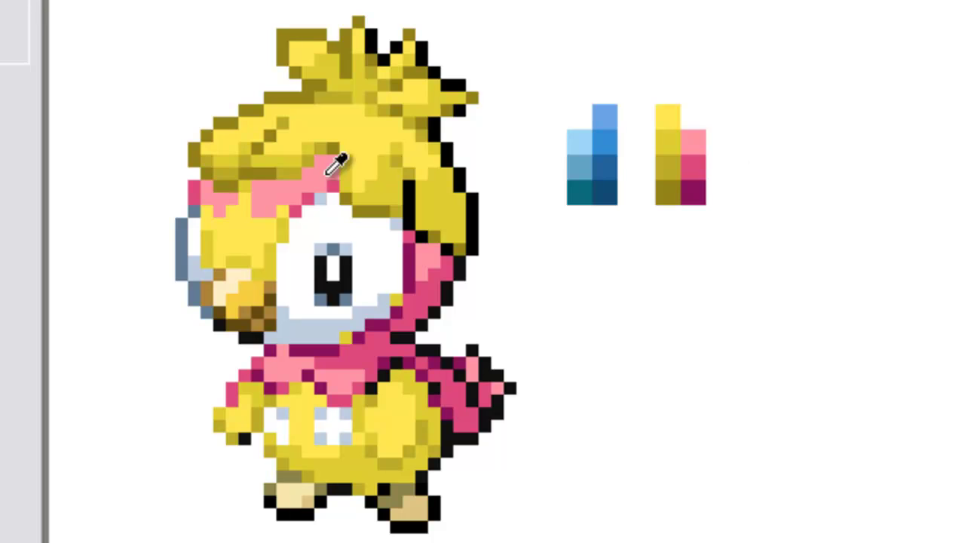
pyautogui.click(190, 193)
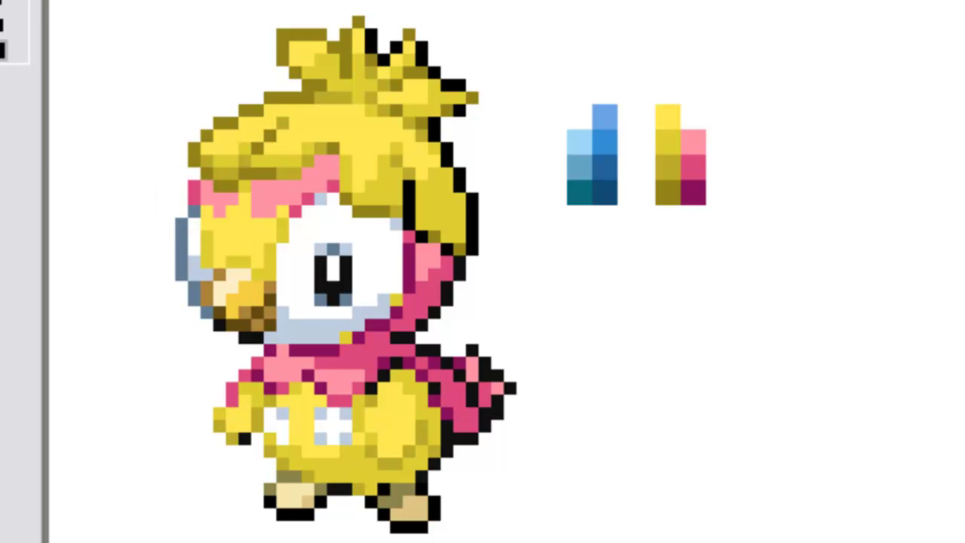
pyautogui.click(190, 204)
pyautogui.moveTo(181, 252)
pyautogui.mouseDown()
pyautogui.moveTo(185, 216)
pyautogui.moveTo(168, 270)
pyautogui.mouseUp()
pyautogui.click(176, 263)
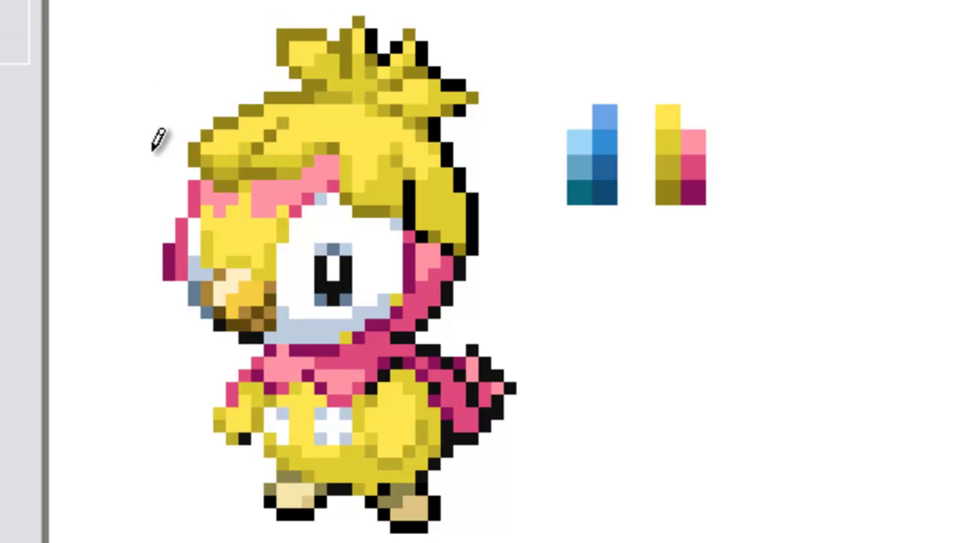
pyautogui.moveTo(163, 235)
pyautogui.mouseDown()
pyautogui.moveTo(165, 280)
pyautogui.moveTo(211, 304)
pyautogui.mouseUp()
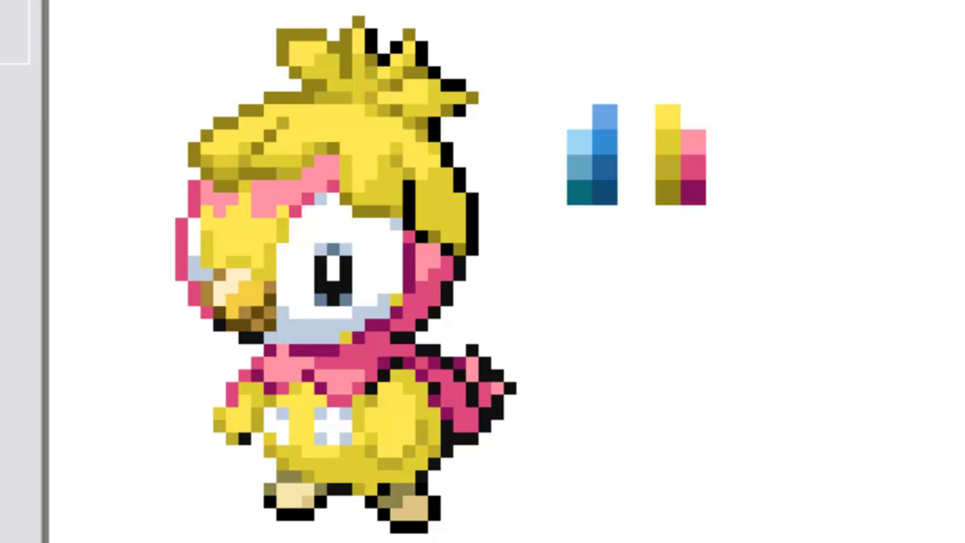
# Duplicate the recolored pink-and-yellow penguin and place the copy on the far side of the palette swatches, below the upper penguins.
pyautogui.moveTo(96, 0); pyautogui.dragTo(557, 542)
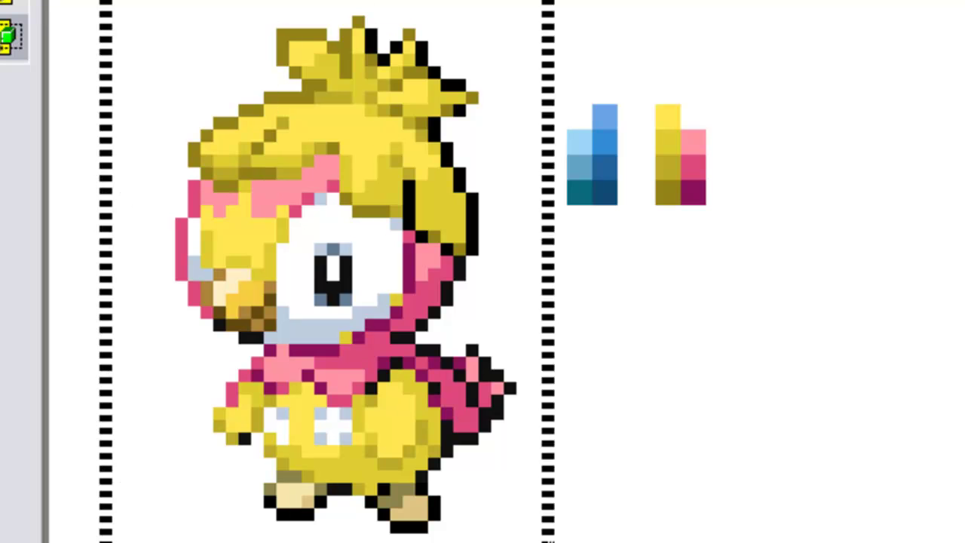
pyautogui.rightClick(348, 424)
pyautogui.click(377, 459)
pyautogui.rightClick(344, 359)
pyautogui.click(374, 454)
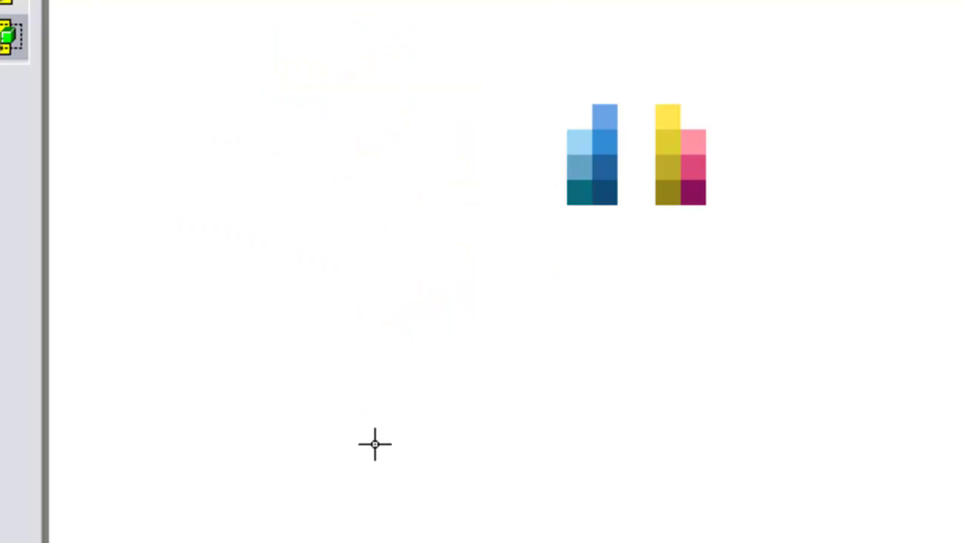
pyautogui.rightClick(377, 371)
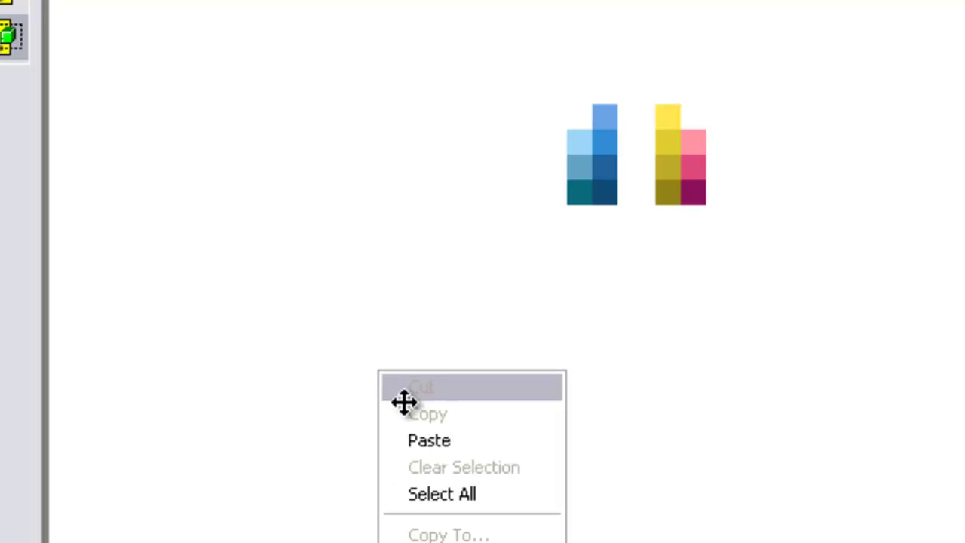
pyautogui.click(415, 443)
pyautogui.moveTo(253, 0); pyautogui.dragTo(259, 188)
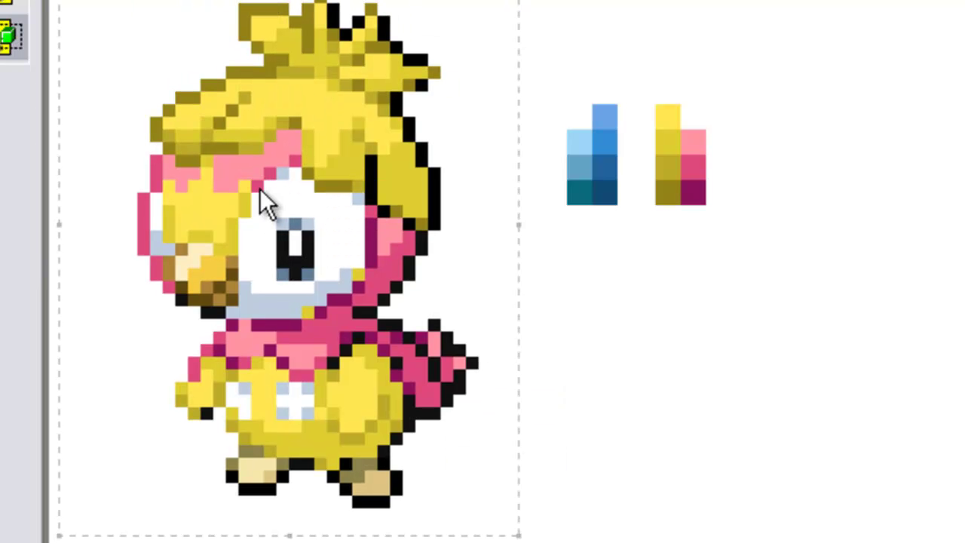
pyautogui.rightClick(256, 183)
pyautogui.click(331, 251)
pyautogui.hscroll(5, 483, 272)
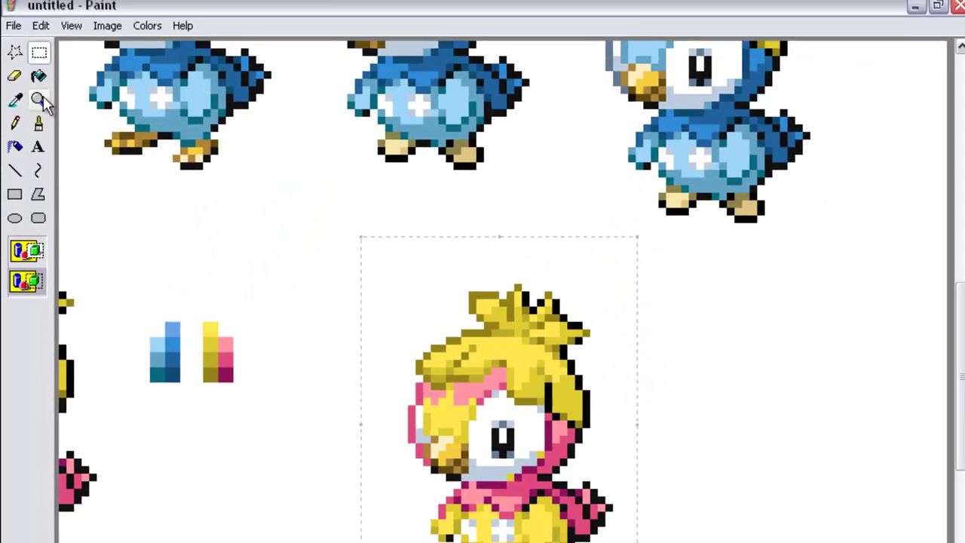
# View the whole sprite sheet at 2x and request opening Mismauntnoir (1s).png from the Splicing folder.
pyautogui.click(39, 100)
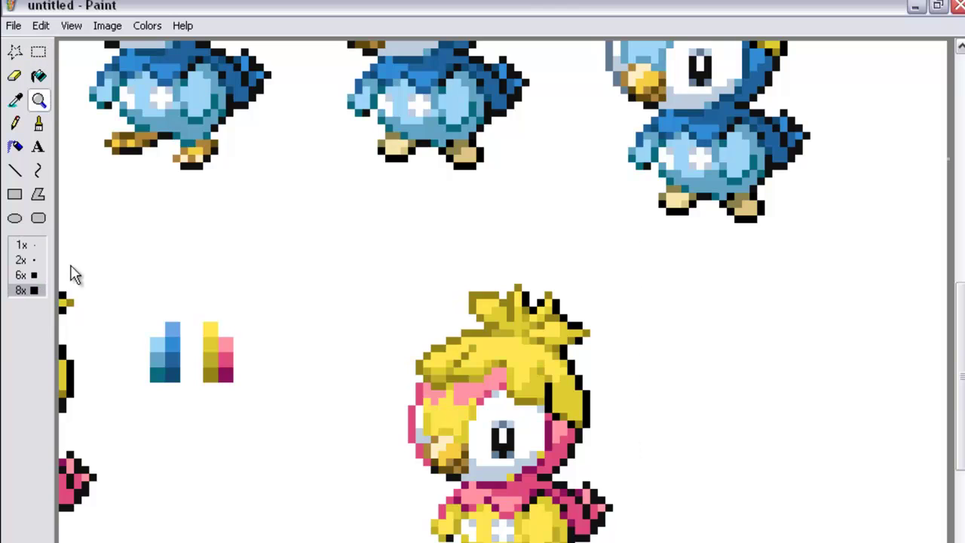
pyautogui.click(29, 259)
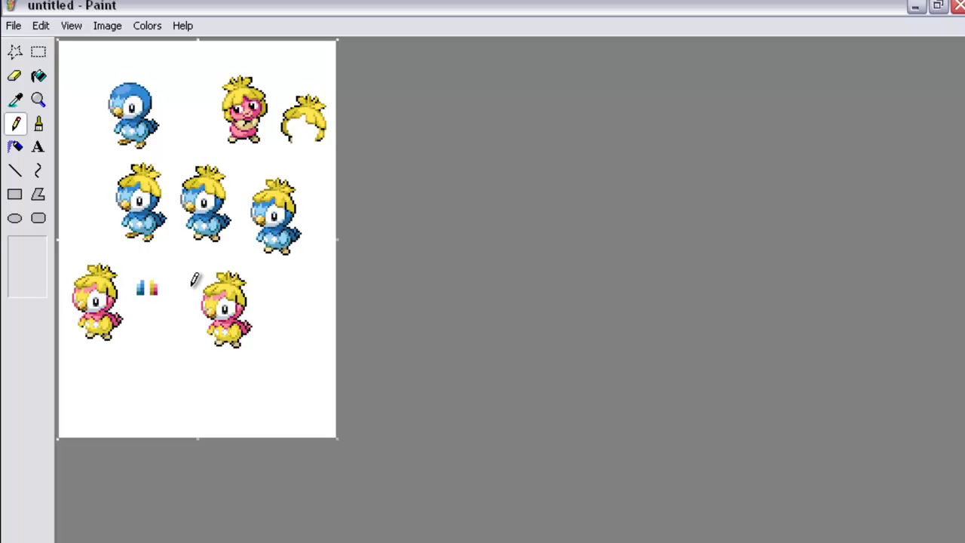
pyautogui.click(13, 26)
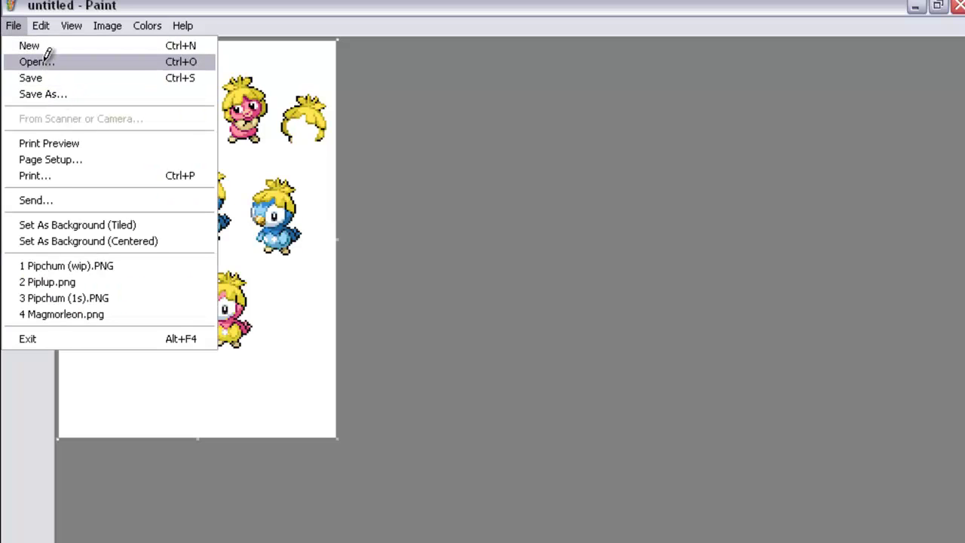
pyautogui.click(38, 61)
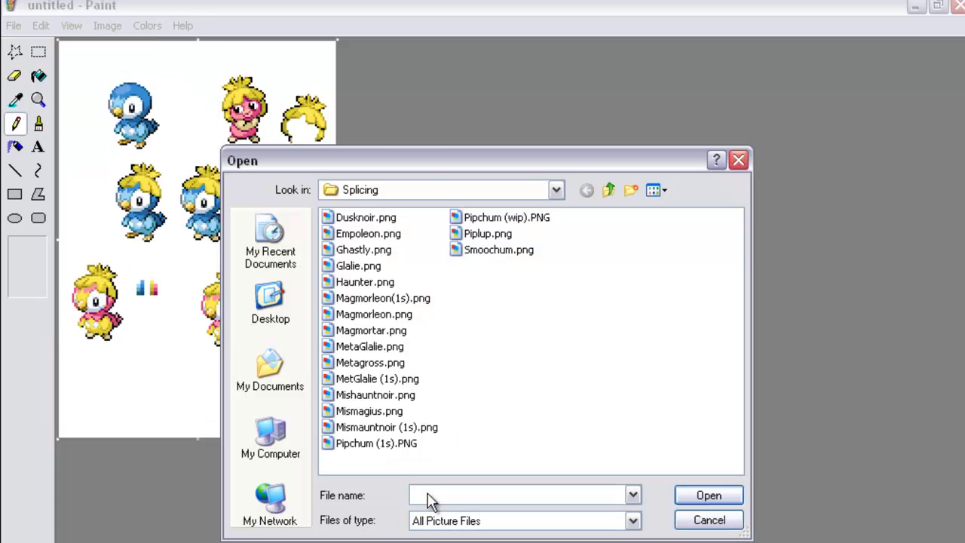
pyautogui.click(386, 430)
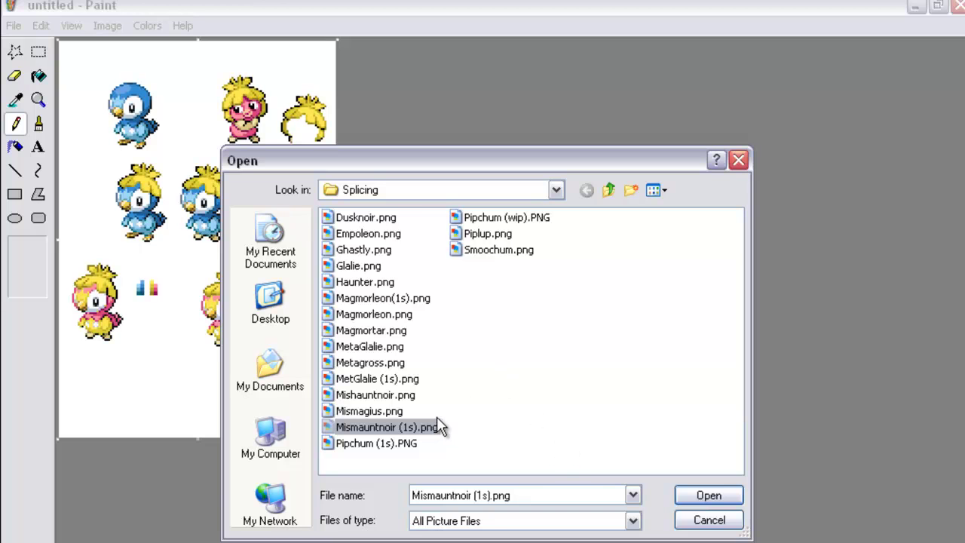
pyautogui.click(386, 378)
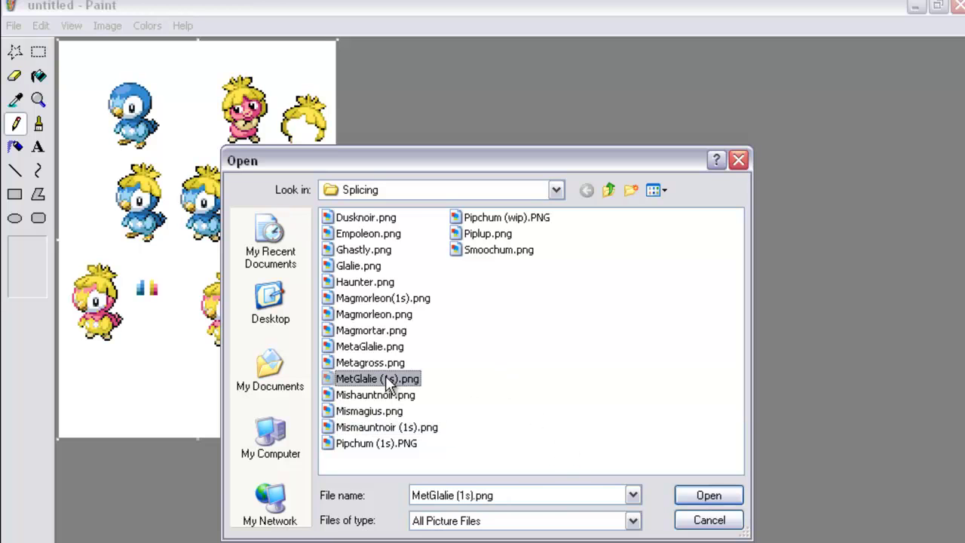
pyautogui.click(403, 428)
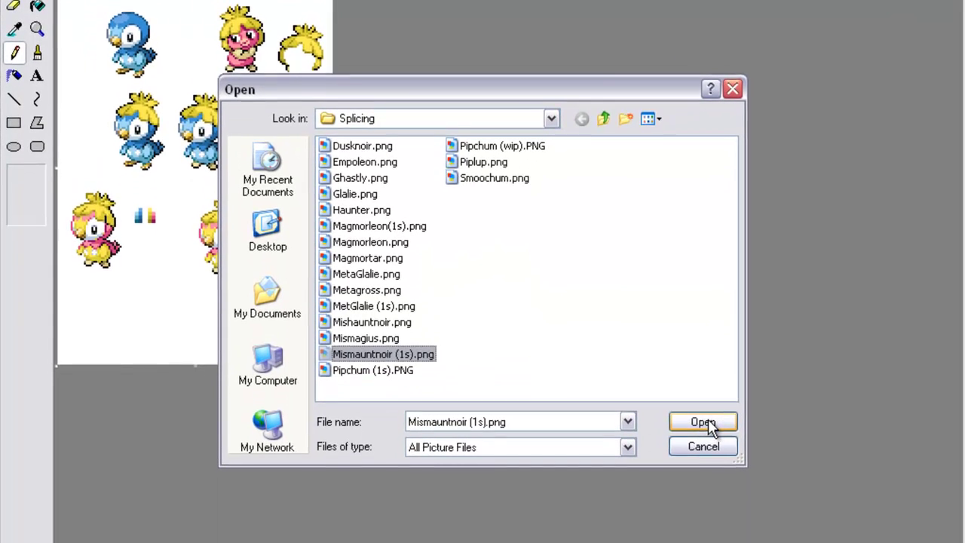
pyautogui.click(703, 423)
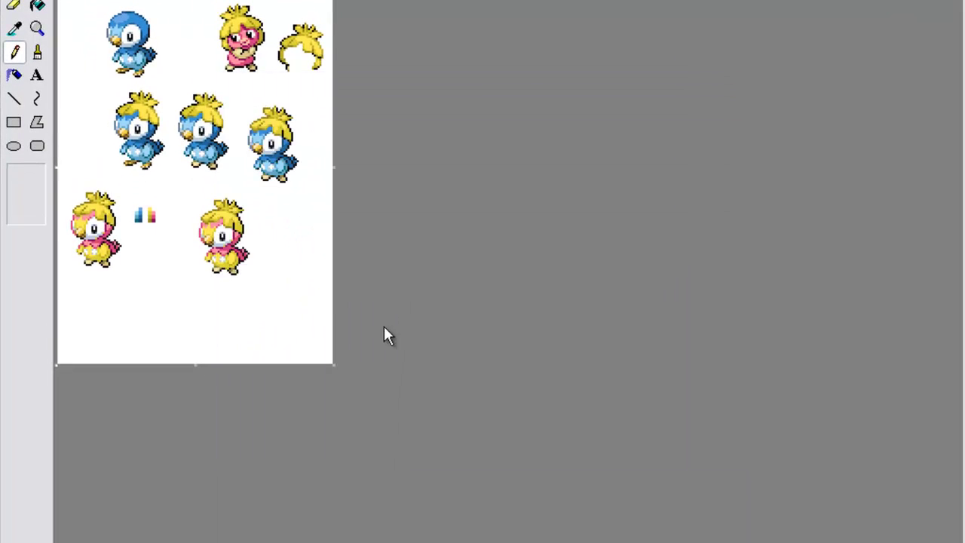
# Save the sprite sheet as Pipchum (Proper) in PNG format, and view the opened Mismauntnoir sprite at 6x.
pyautogui.click(404, 306)
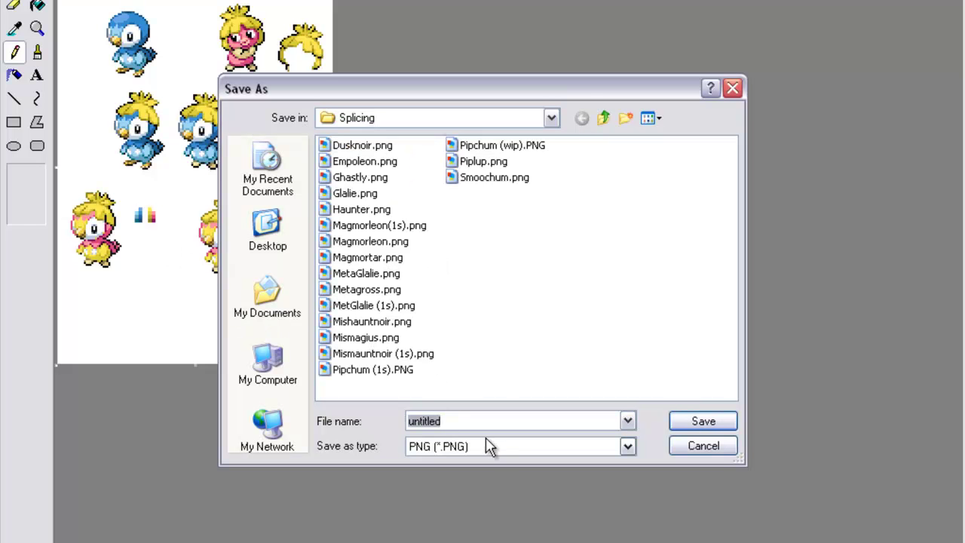
pyautogui.write('Pipchum (Proper')
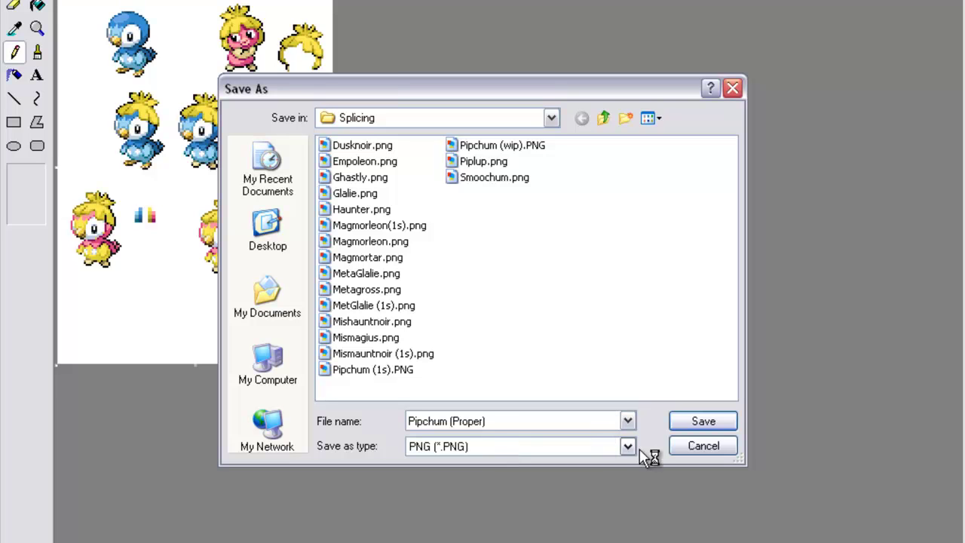
pyautogui.click(709, 420)
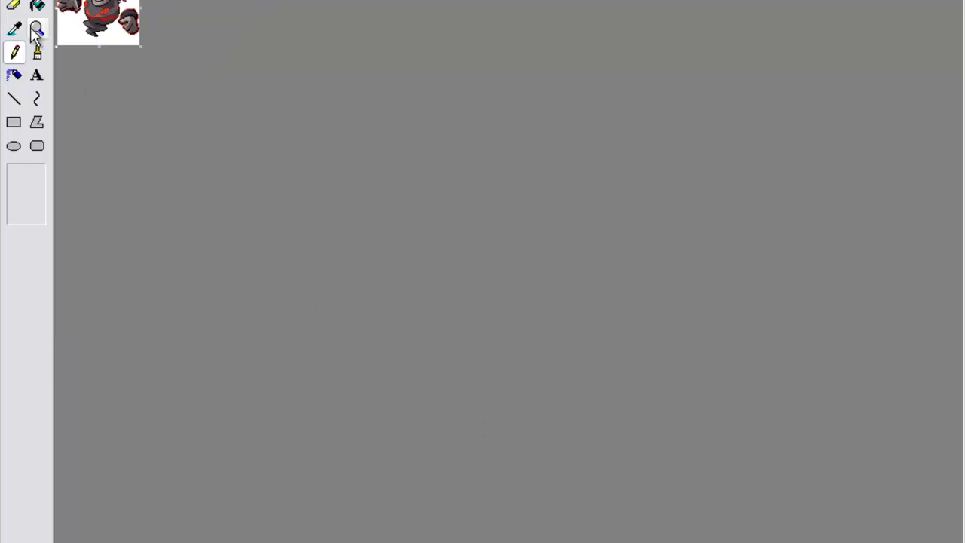
pyautogui.click(34, 29)
pyautogui.click(15, 207)
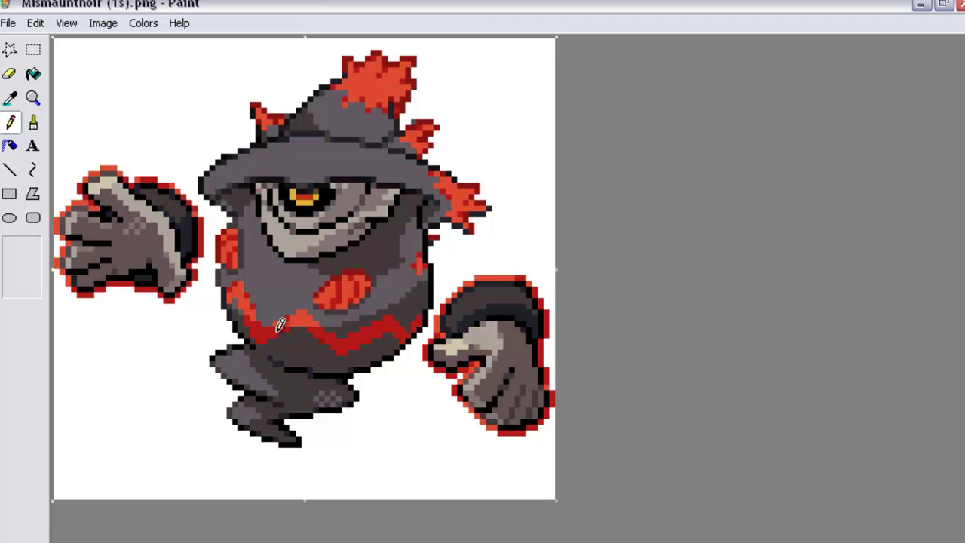
# Open MetGlalie (1s).png from the Splicing folder and view the sprite at 6x.
pyautogui.click(36, 24)
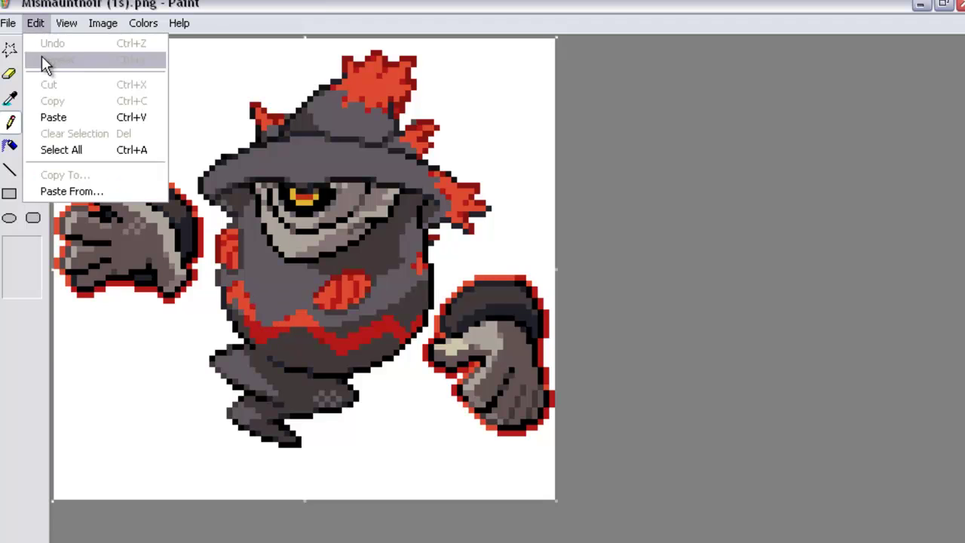
pyautogui.click(11, 59)
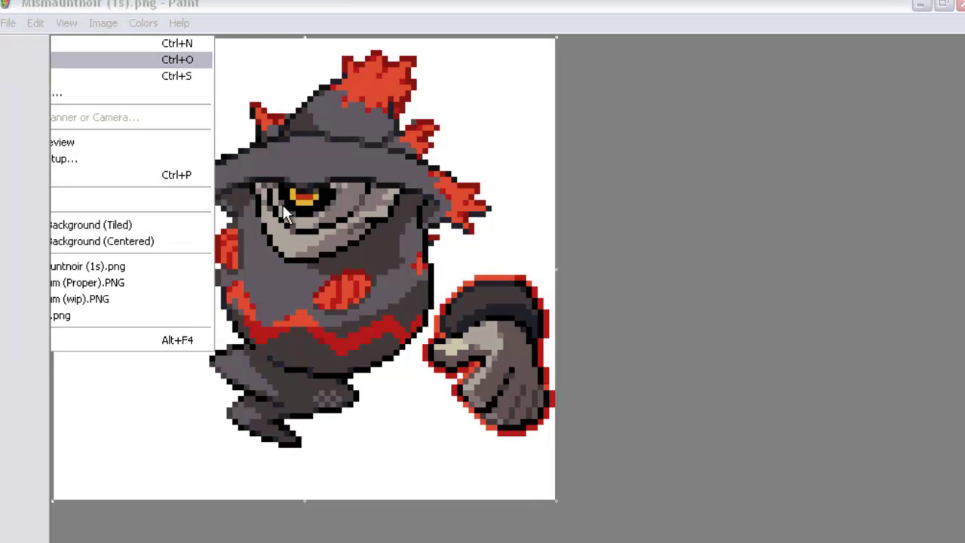
pyautogui.press('Return')
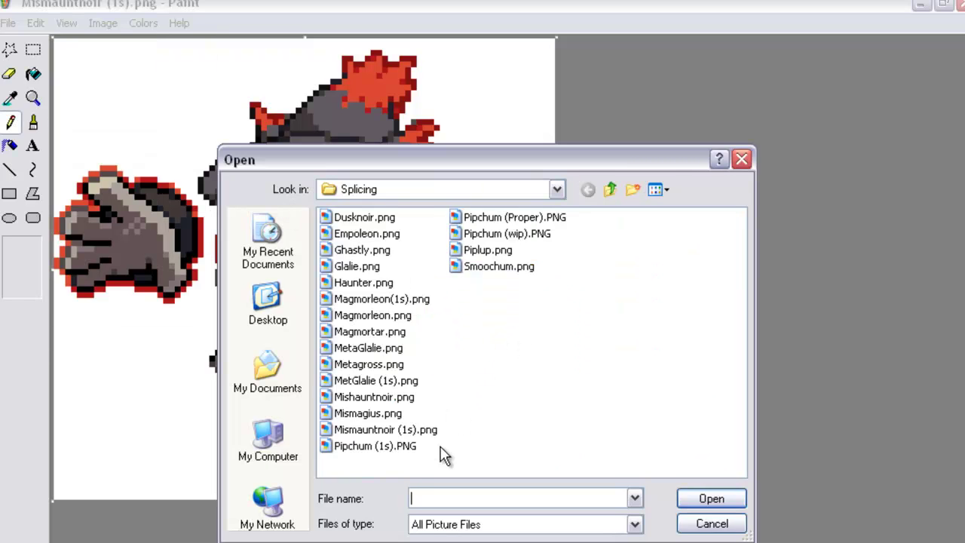
pyautogui.click(374, 381)
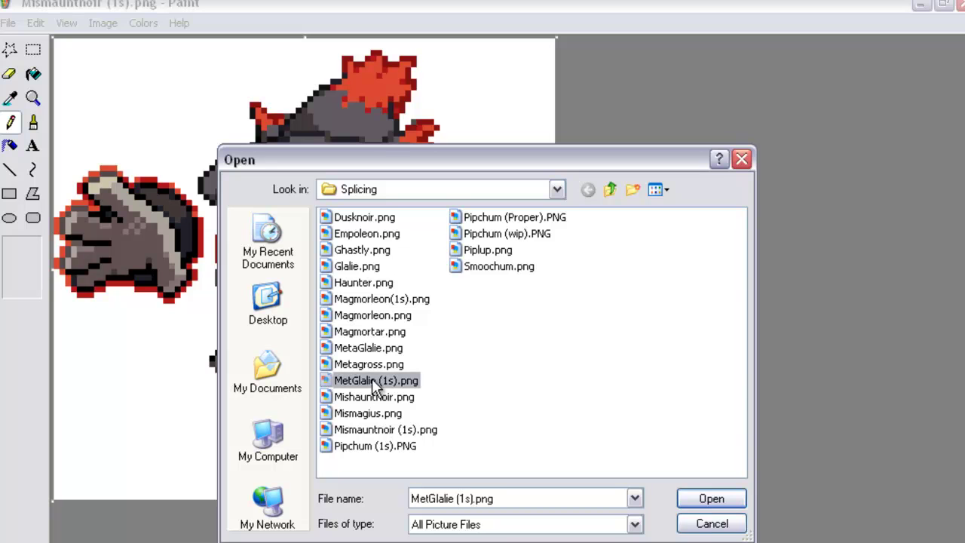
pyautogui.doubleClick(372, 378)
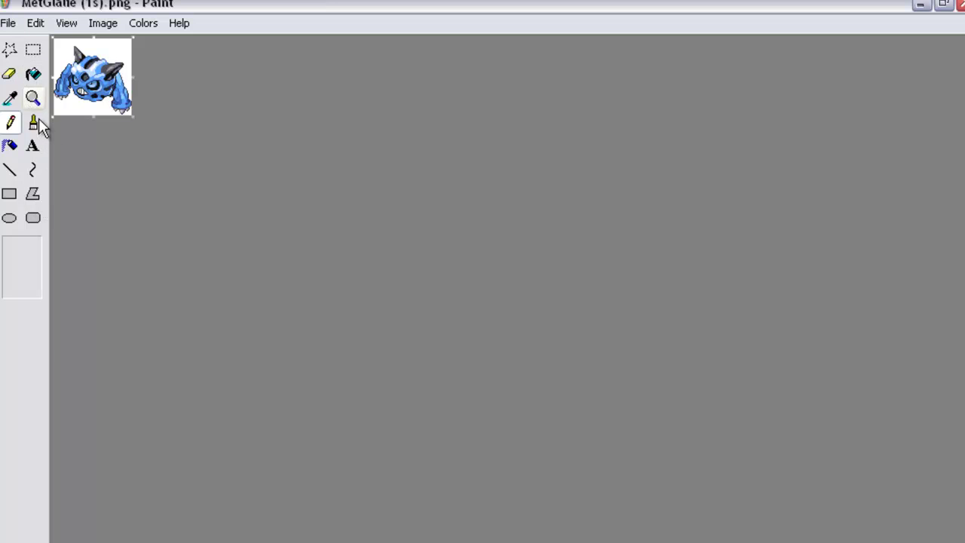
pyautogui.click(32, 98)
pyautogui.click(15, 275)
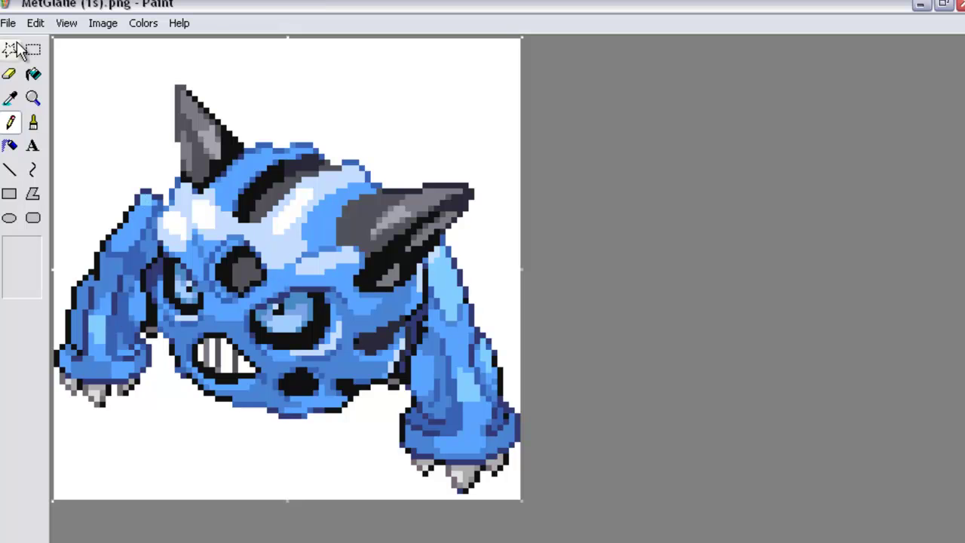
# Open Magmorleon(1s).png from the Splicing folder and view the sprite at 6x.
pyautogui.click(7, 21)
pyautogui.click(24, 61)
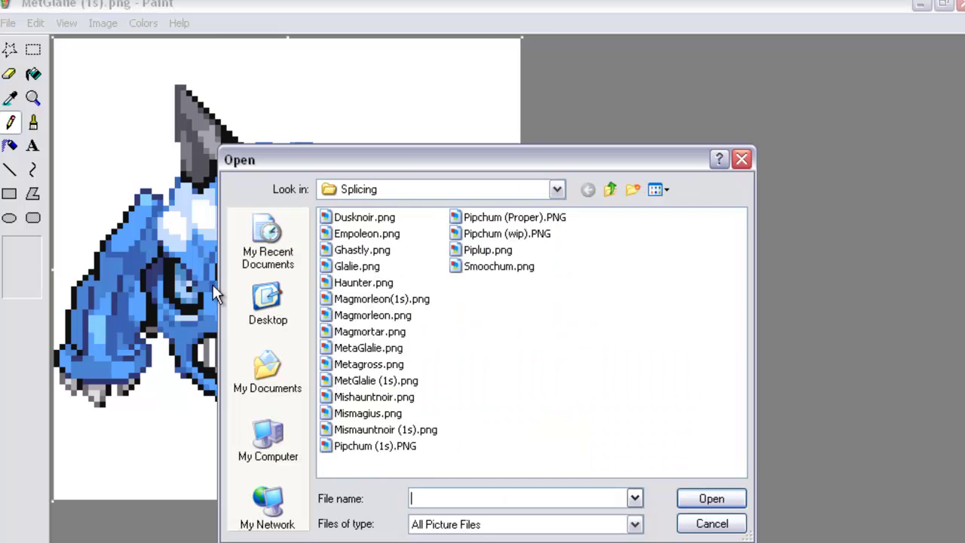
pyautogui.doubleClick(362, 303)
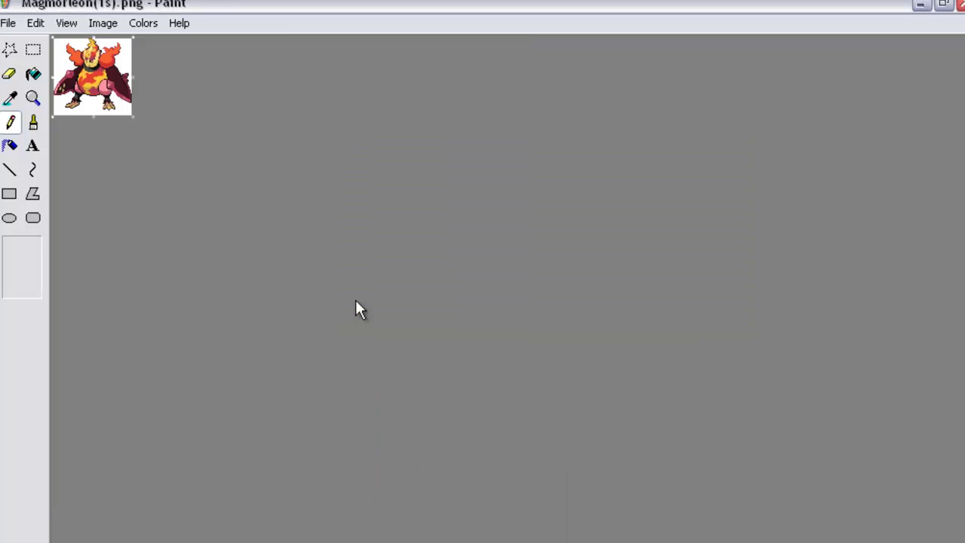
pyautogui.click(32, 98)
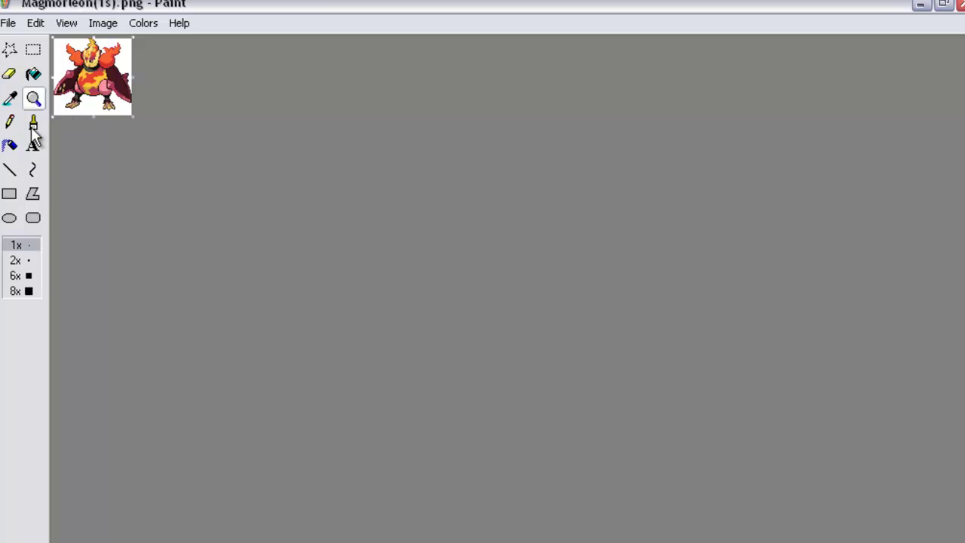
pyautogui.click(19, 277)
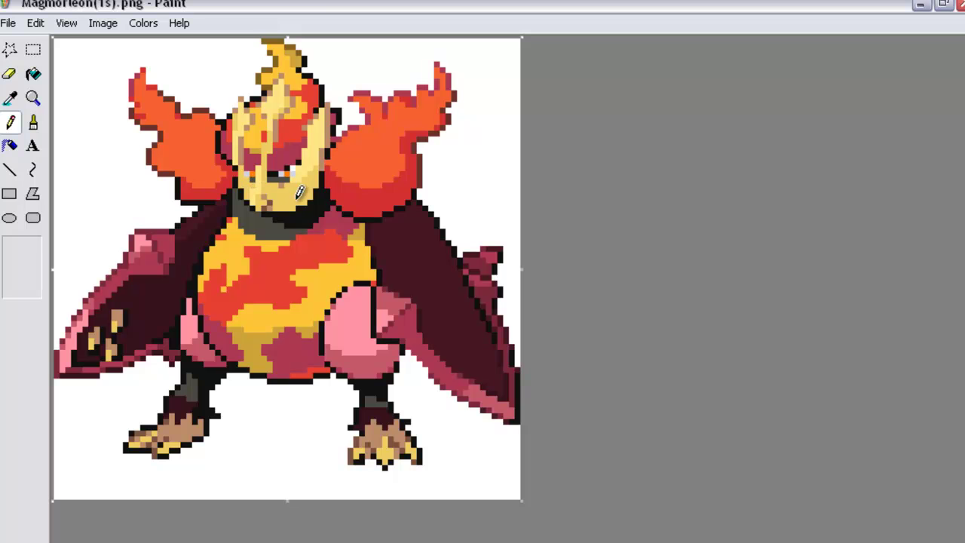
# Browse for a picture to open in the Snordex folder of Pixel Sprite Lesson, showing the files as thumbnails.
pyautogui.click(10, 24)
pyautogui.click(25, 59)
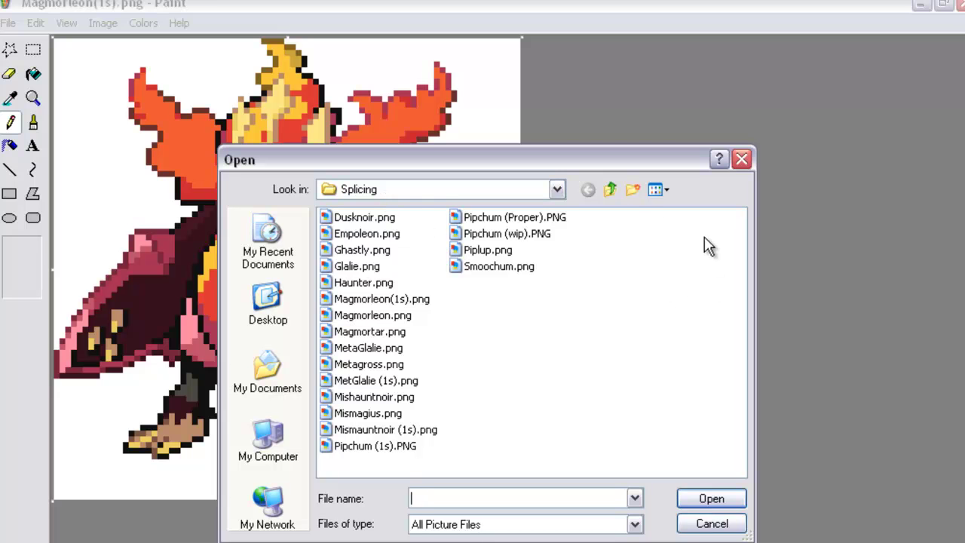
pyautogui.click(611, 190)
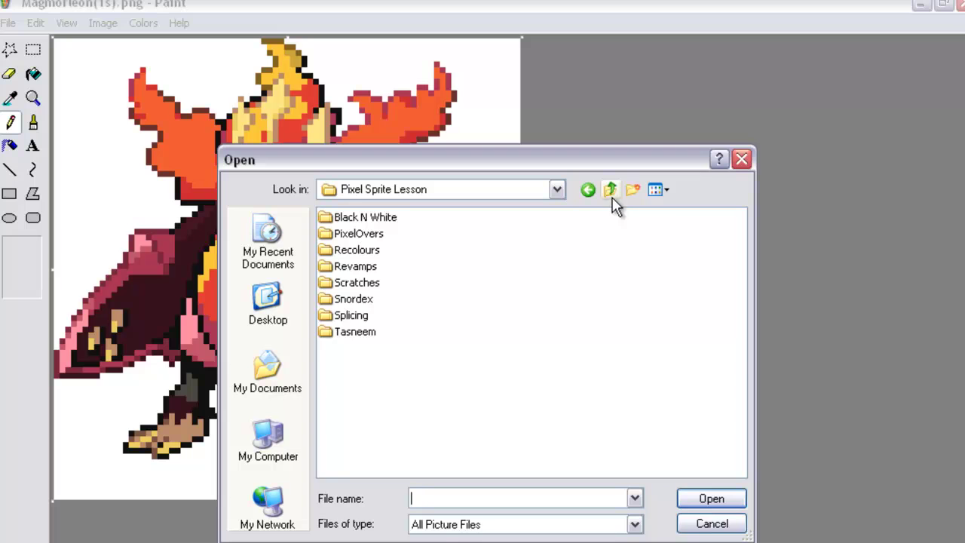
pyautogui.doubleClick(355, 300)
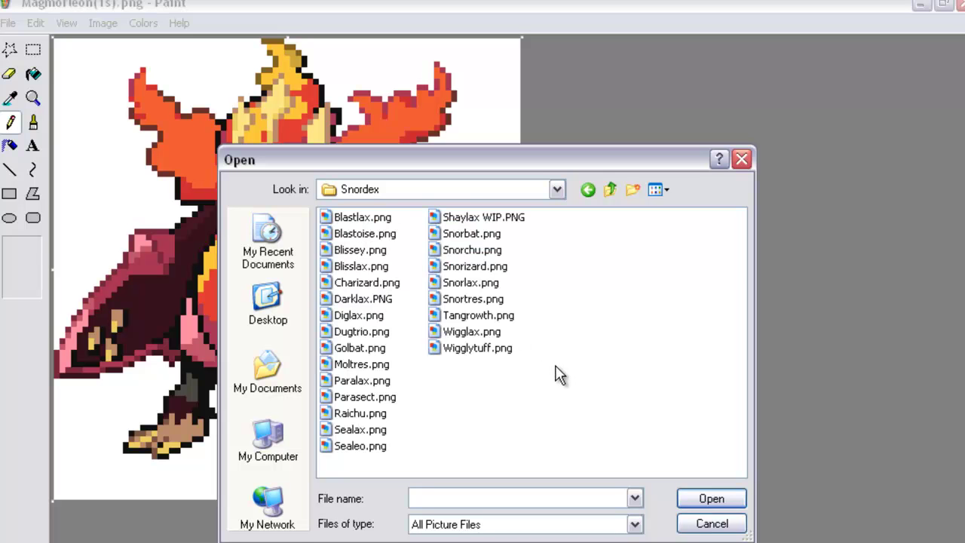
pyautogui.click(656, 190)
pyautogui.click(664, 212)
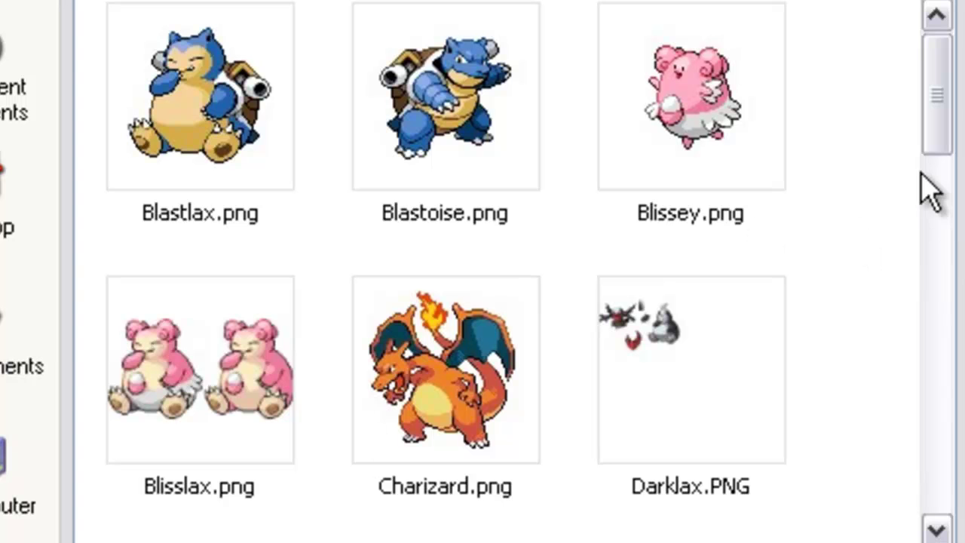
# Look through the Snordex thumbnails, comparing the Snorlax splices with their source sprites from Blastlax to Wigglytuff.
pyautogui.moveTo(946, 132); pyautogui.dragTo(943, 243)
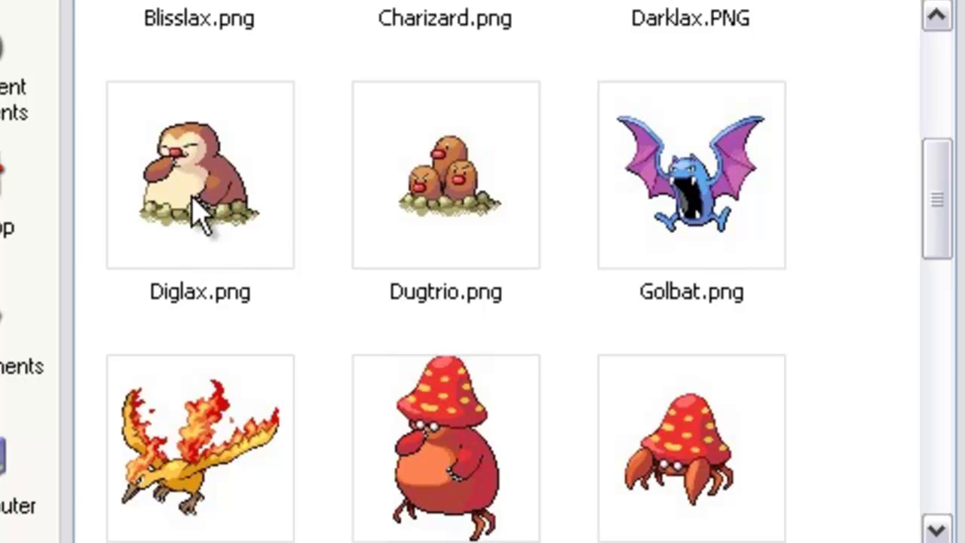
pyautogui.moveTo(935, 216); pyautogui.dragTo(928, 250)
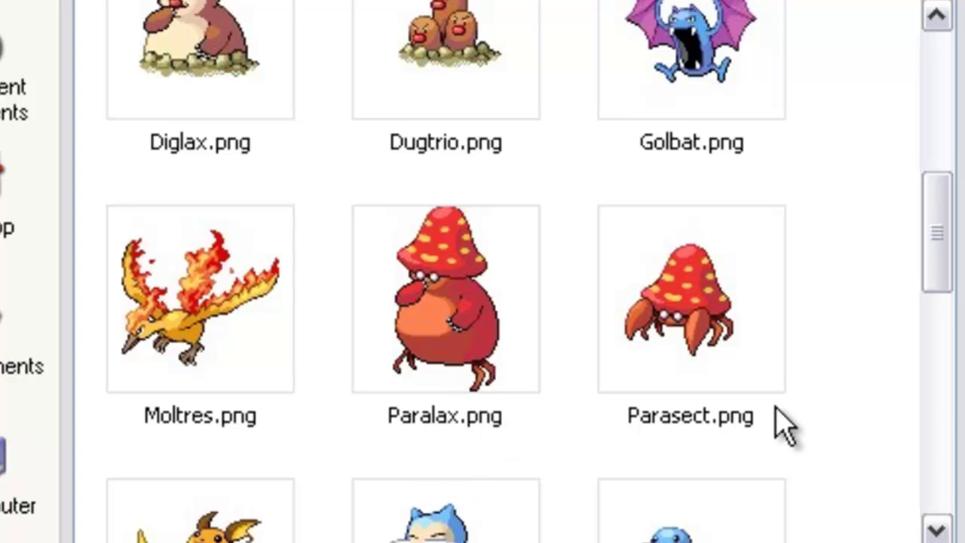
pyautogui.moveTo(942, 276); pyautogui.dragTo(946, 340)
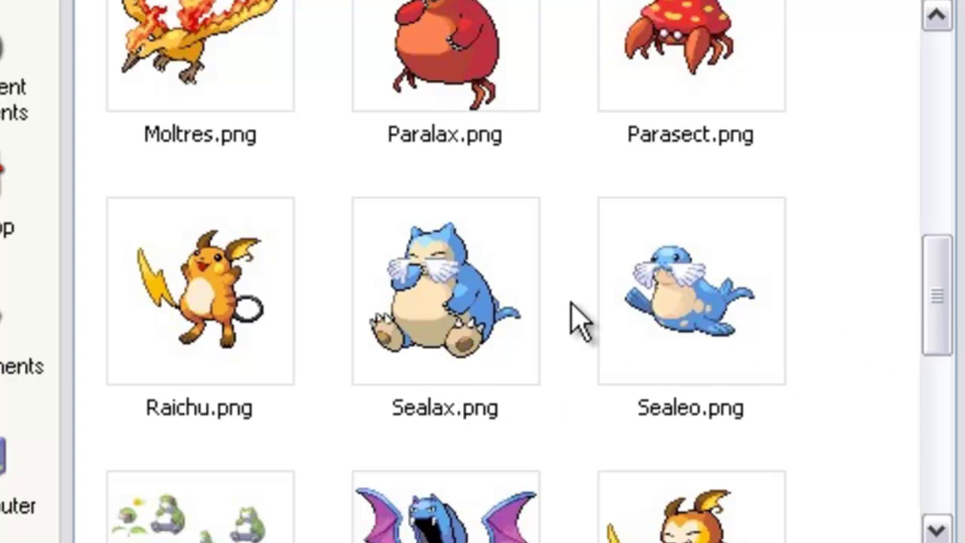
pyautogui.moveTo(935, 324); pyautogui.dragTo(935, 373)
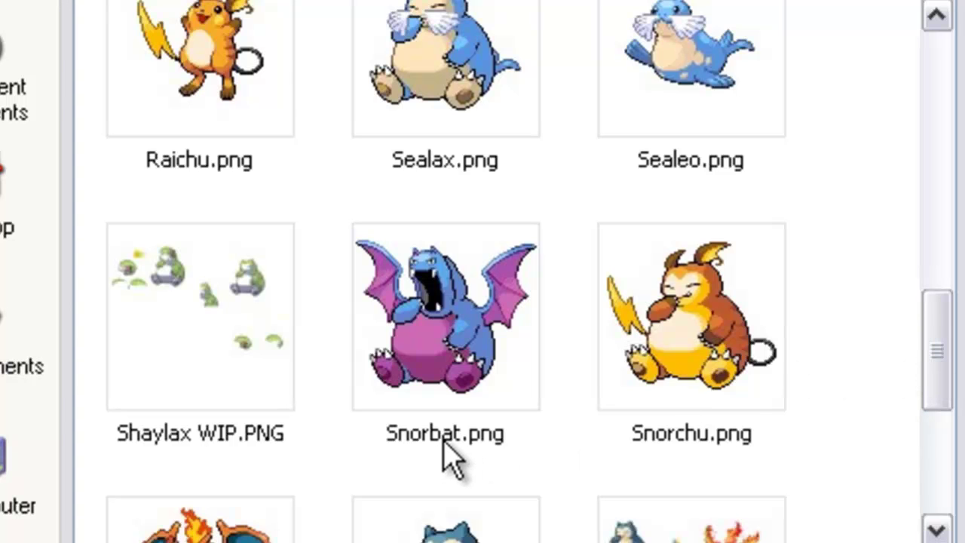
pyautogui.scroll(3, 445, 455)
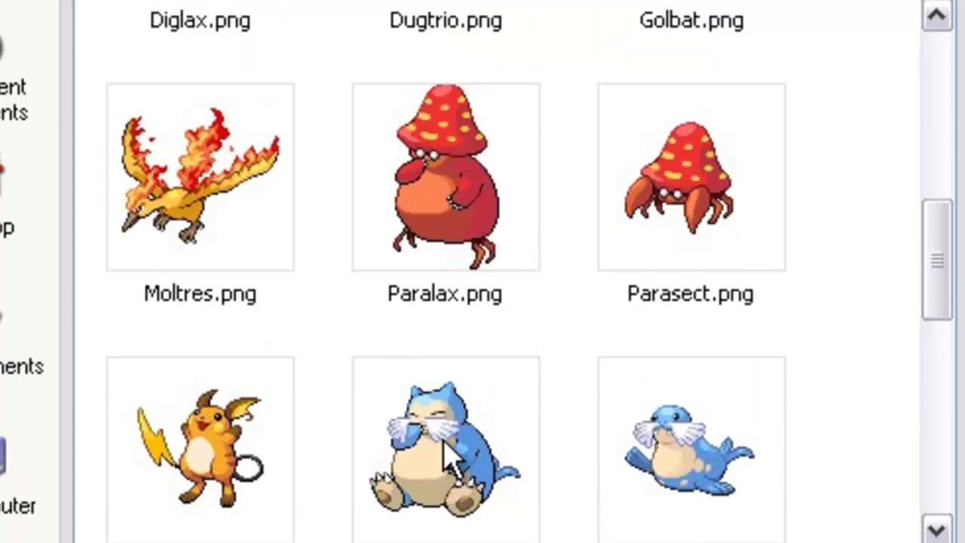
pyautogui.scroll(5, 445, 455)
pyautogui.scroll(-3, 445, 452)
pyautogui.scroll(-9, 445, 455)
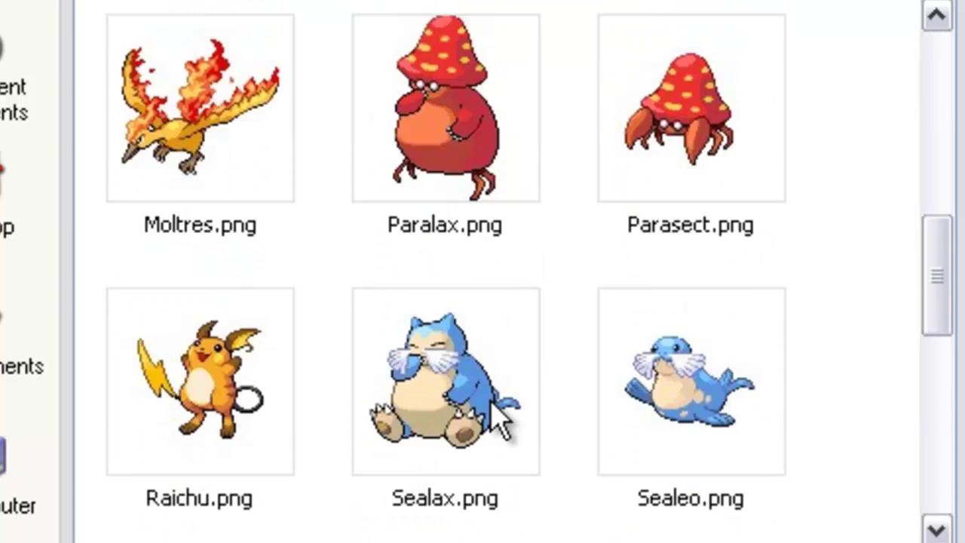
pyautogui.scroll(3, 481, 295)
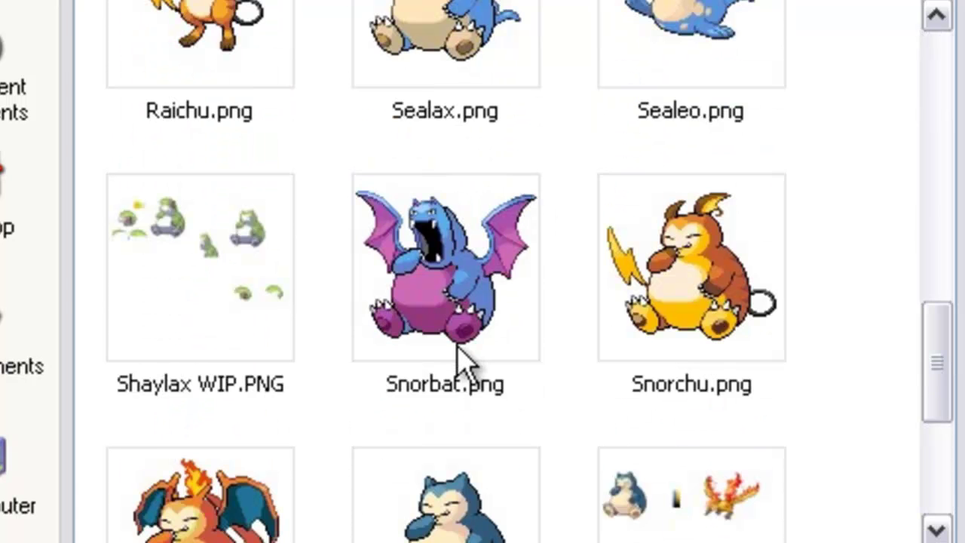
pyautogui.scroll(-3, 694, 317)
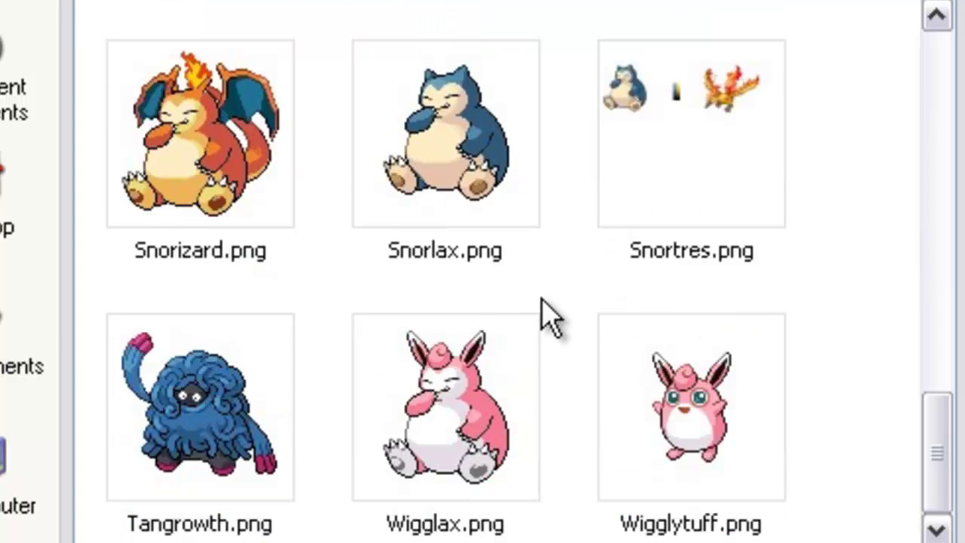